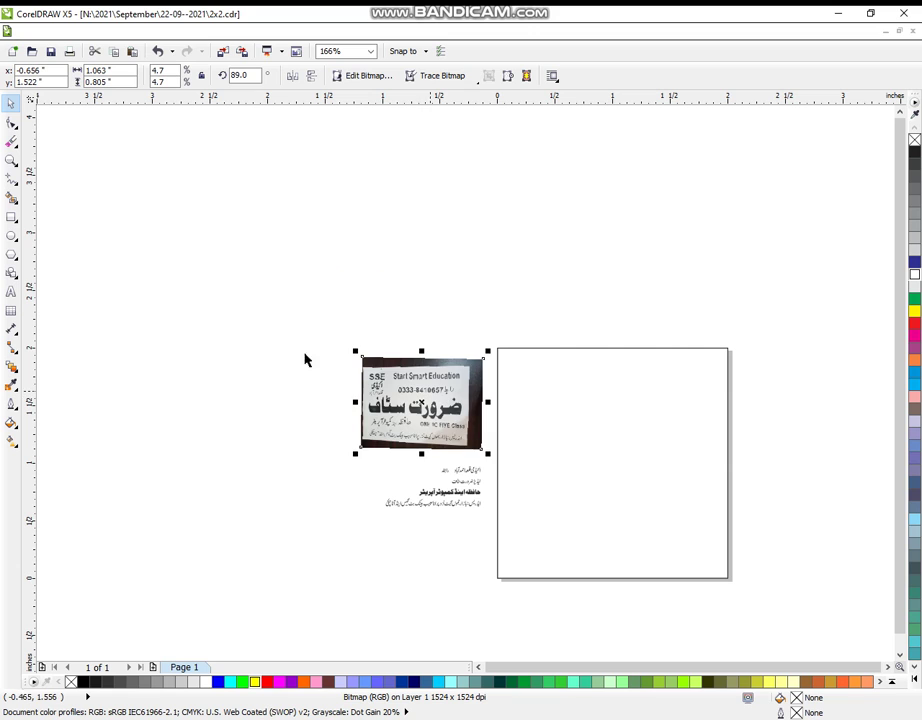
# - Zoom in on the blank page square and fill it dark blue
pyautogui.click(11, 160)
pyautogui.moveTo(329, 291); pyautogui.dragTo(798, 620)
pyautogui.moveTo(84, 150); pyautogui.dragTo(803, 650)
pyautogui.click(10, 103)
pyautogui.moveTo(329, 125); pyautogui.dragTo(842, 626)
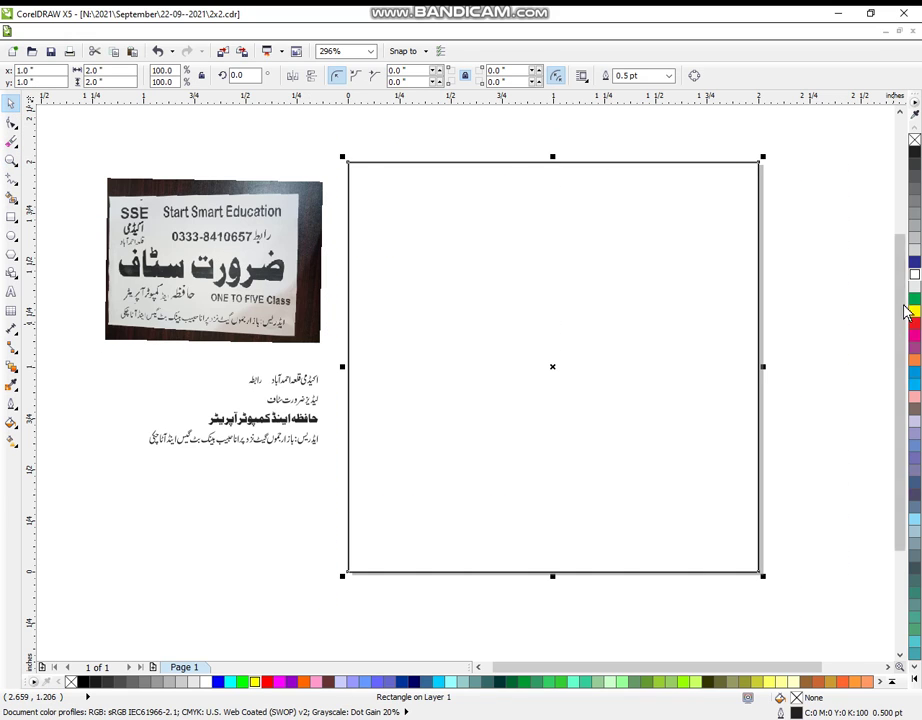
pyautogui.click(914, 262)
pyautogui.click(837, 275)
# - Add a 91.9% copy inside it, filled yellow with an orange outline
pyautogui.click(724, 274)
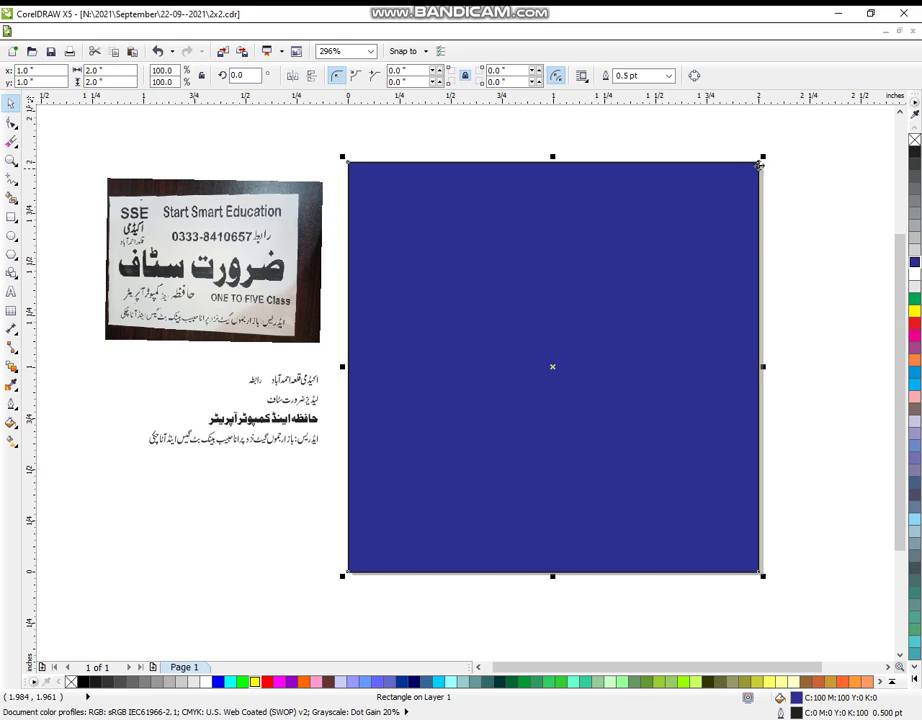
pyautogui.moveTo(763, 158); pyautogui.dragTo(757, 181)
pyautogui.click(833, 220)
pyautogui.click(603, 309)
pyautogui.click(914, 313)
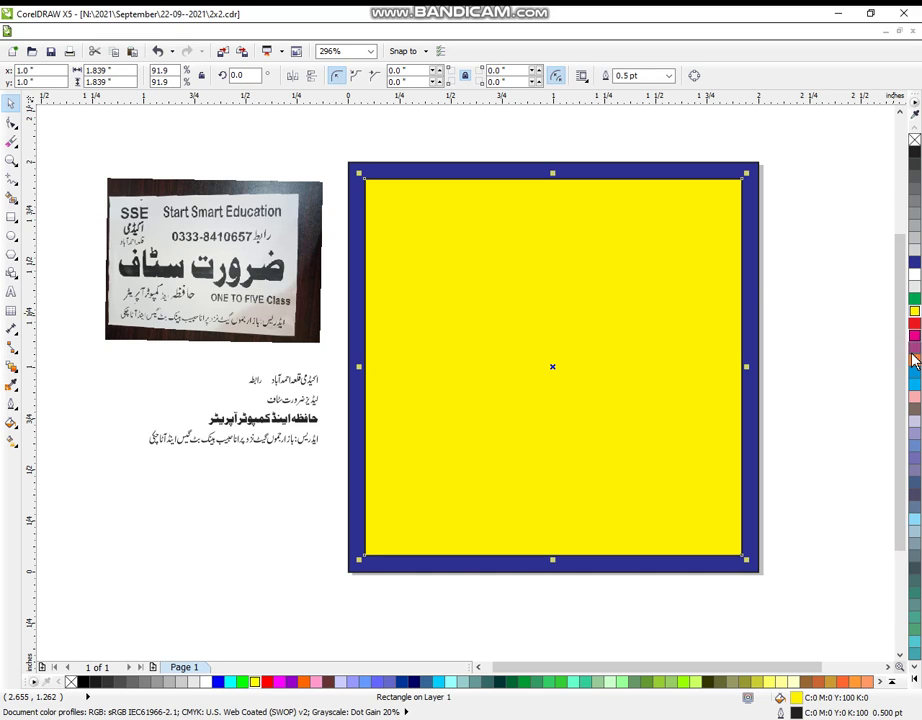
pyautogui.rightClick(914, 358)
pyautogui.click(840, 376)
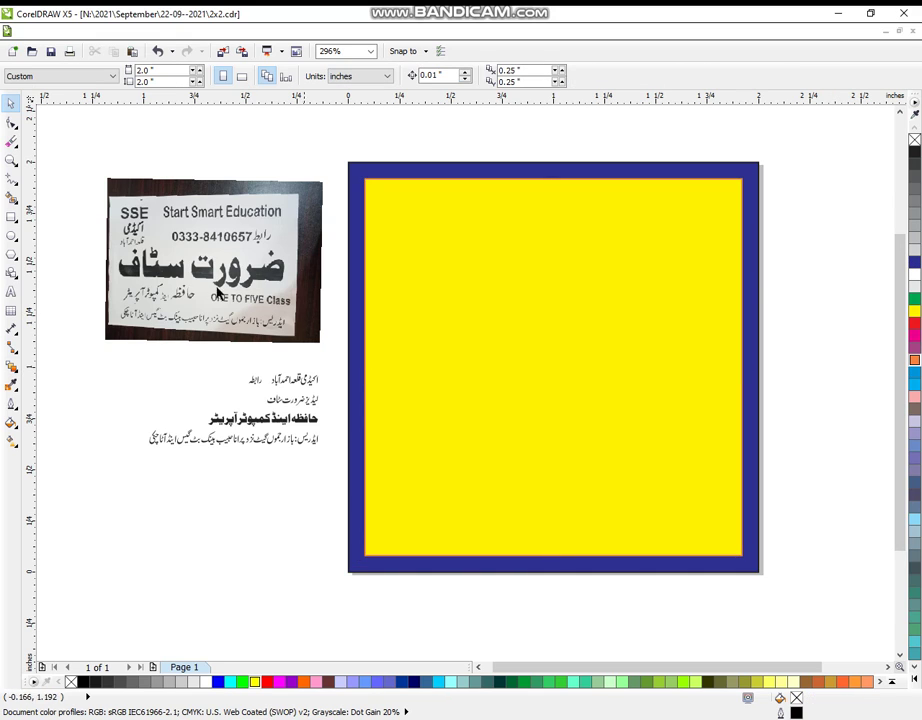
# - Zoom in closer on the photo and yellow square and toggle the keyboard input language
pyautogui.click(11, 160)
pyautogui.moveTo(72, 134); pyautogui.dragTo(815, 622)
pyautogui.moveTo(66, 109); pyautogui.dragTo(849, 638)
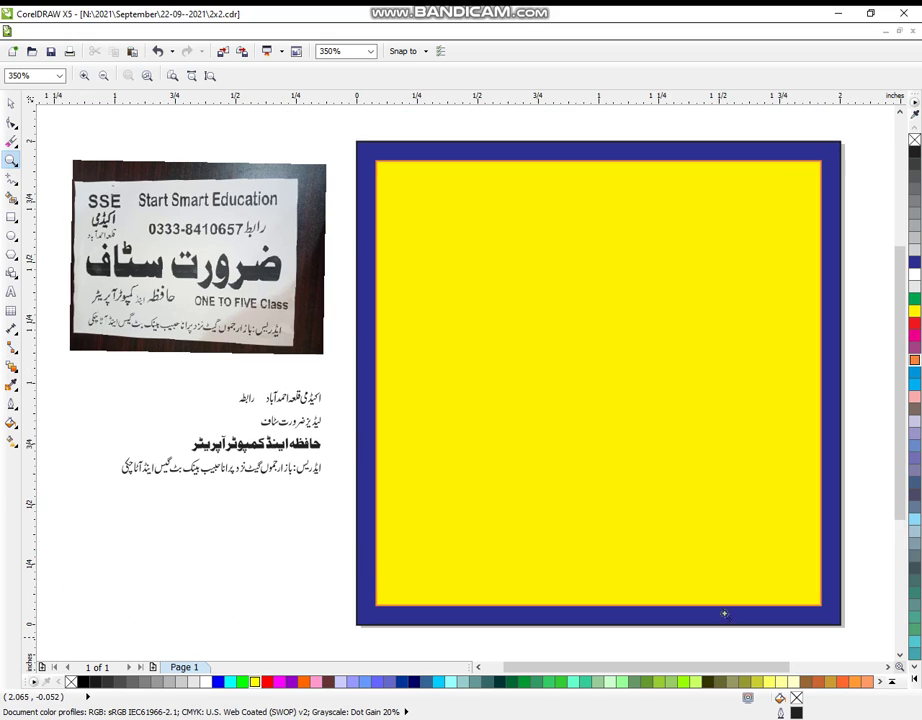
pyautogui.click(11, 291)
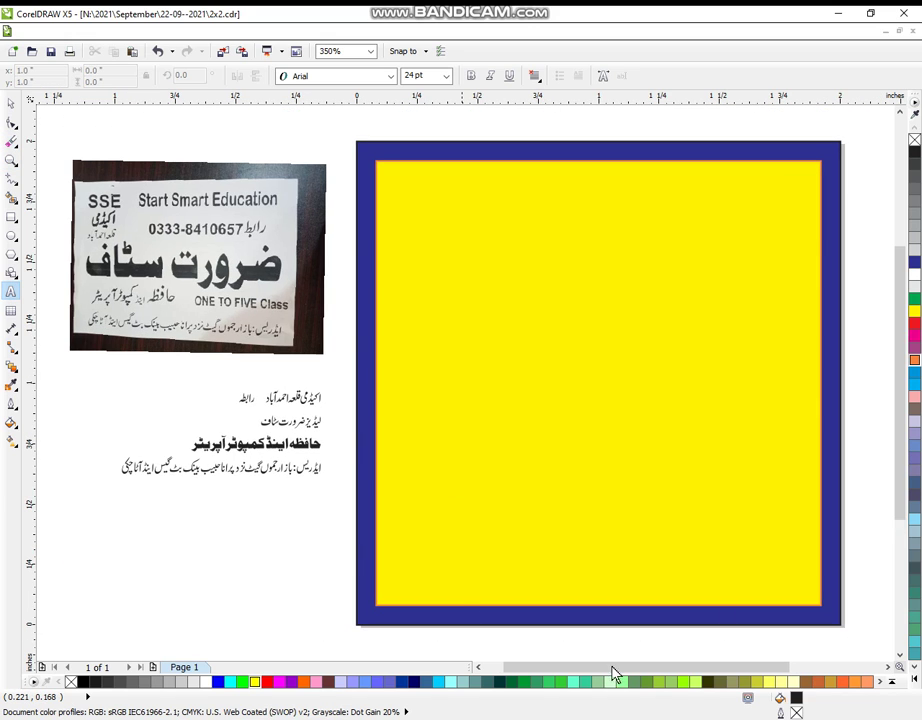
pyautogui.press('super+space')
# - Type the artistic text 'Start Smart Education' beside the photo
pyautogui.hotkey('shift', 's')
pyautogui.press('a')
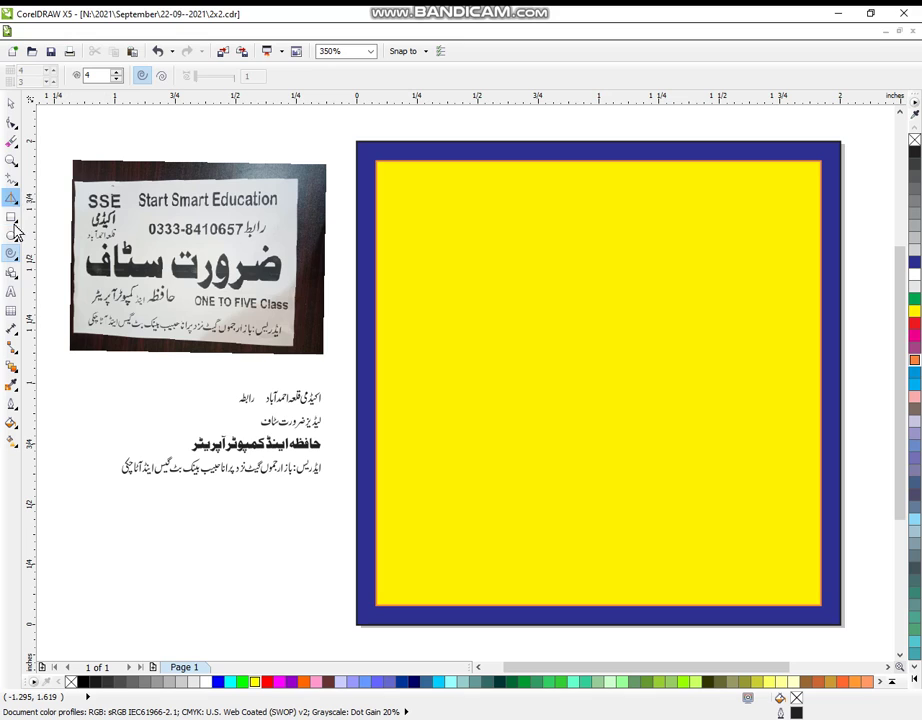
pyautogui.click(12, 298)
pyautogui.click(79, 394)
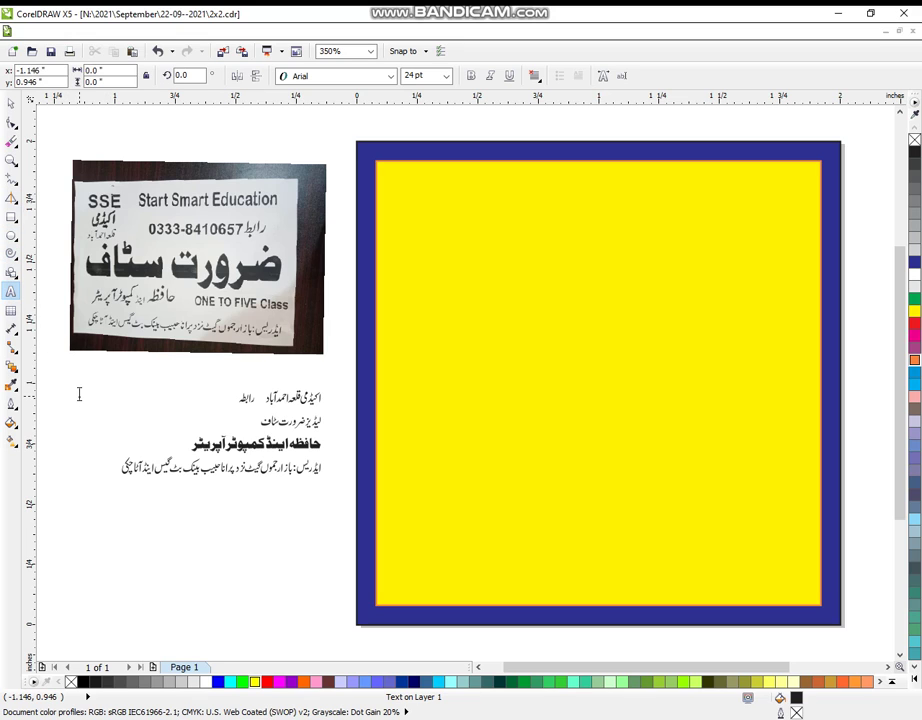
pyautogui.write('Star')
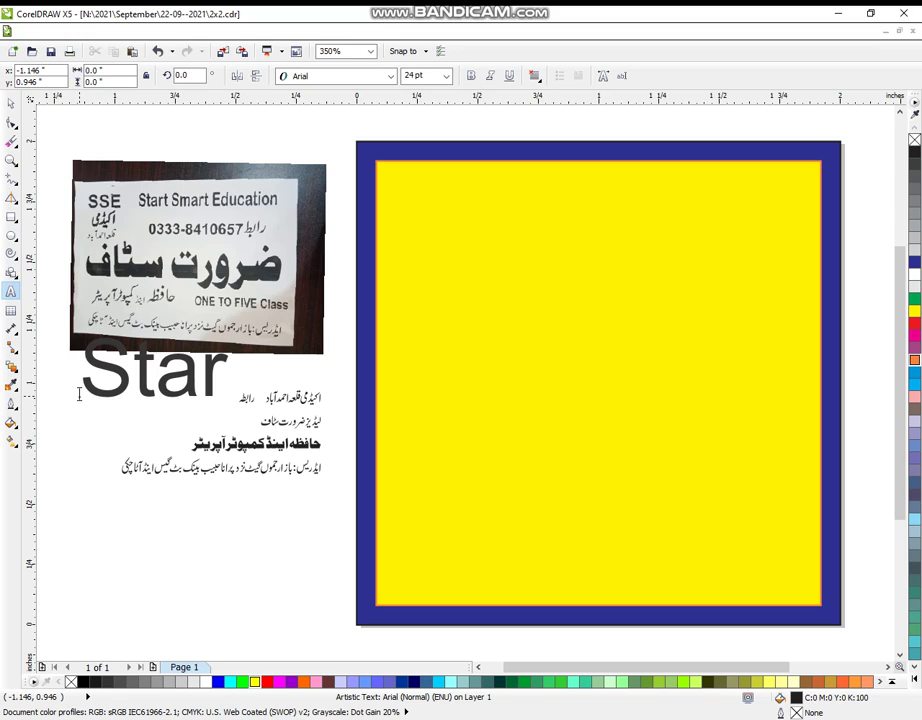
pyautogui.write('t Sm')
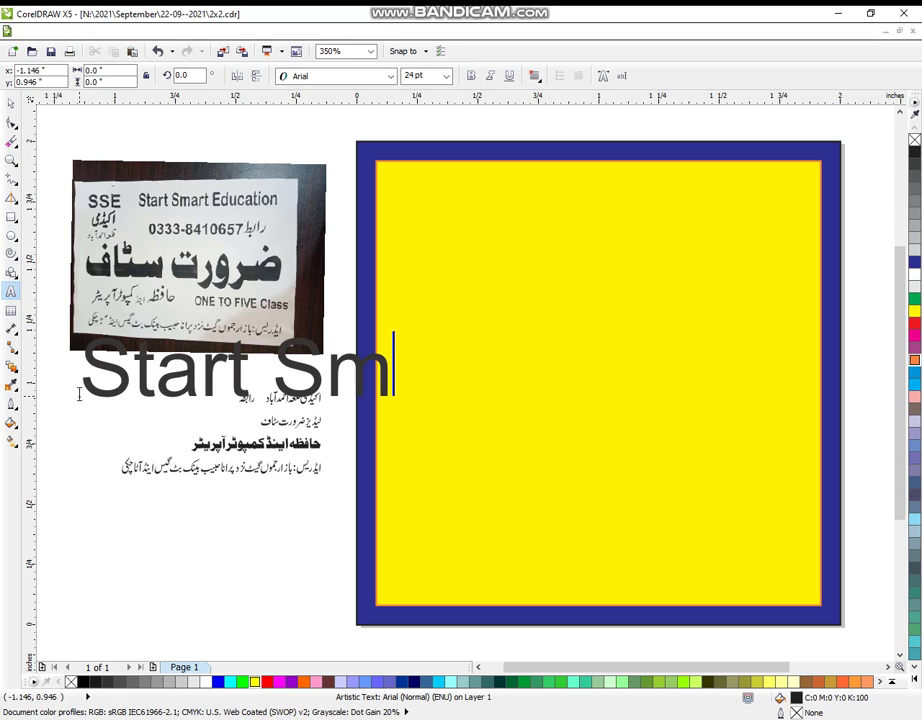
pyautogui.write('ar')
pyautogui.press('BackSpace')
pyautogui.write('rt')
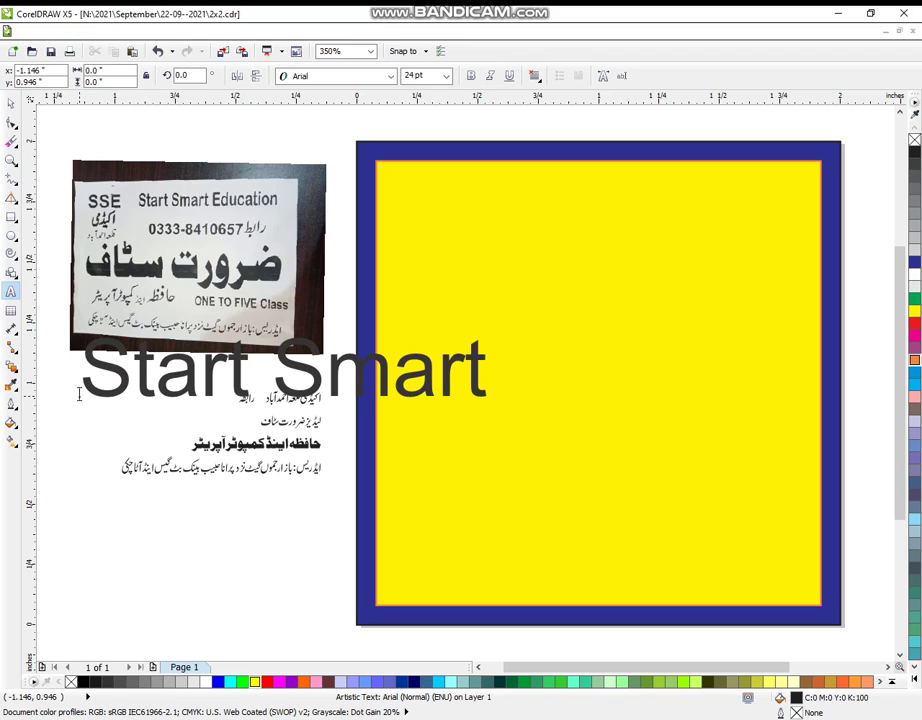
pyautogui.write(' Edu')
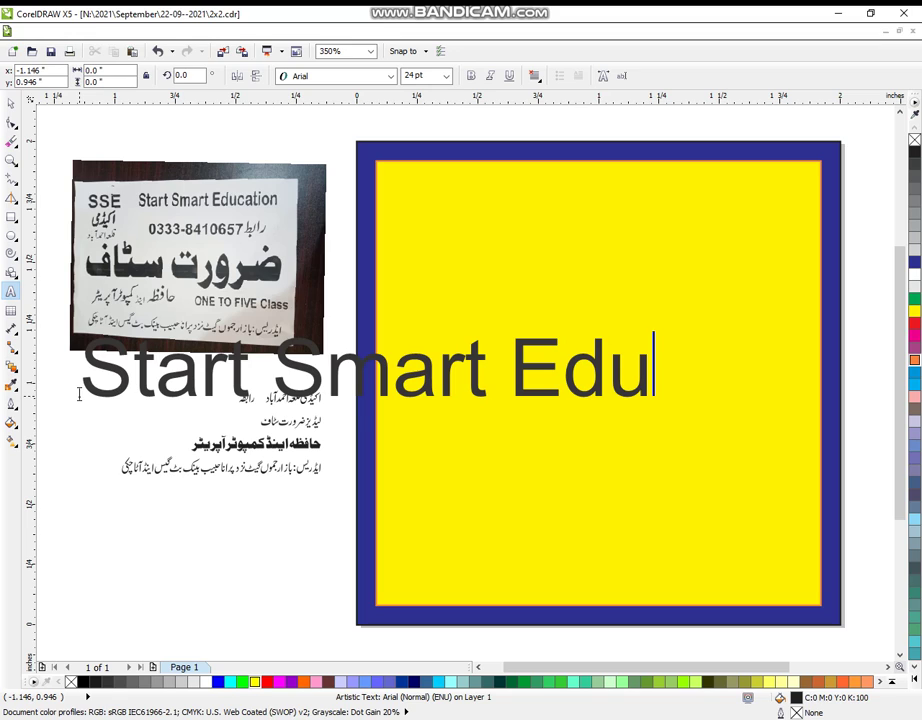
pyautogui.write('cation')
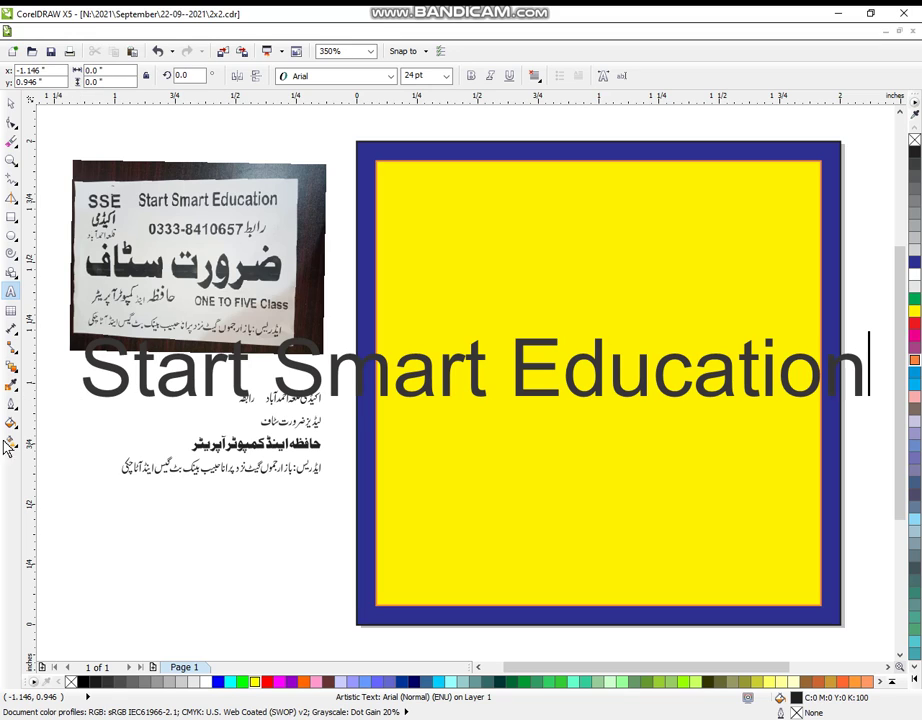
# - Scale the heading into white Arial Black stretched across the yellow square's top
pyautogui.click(10, 103)
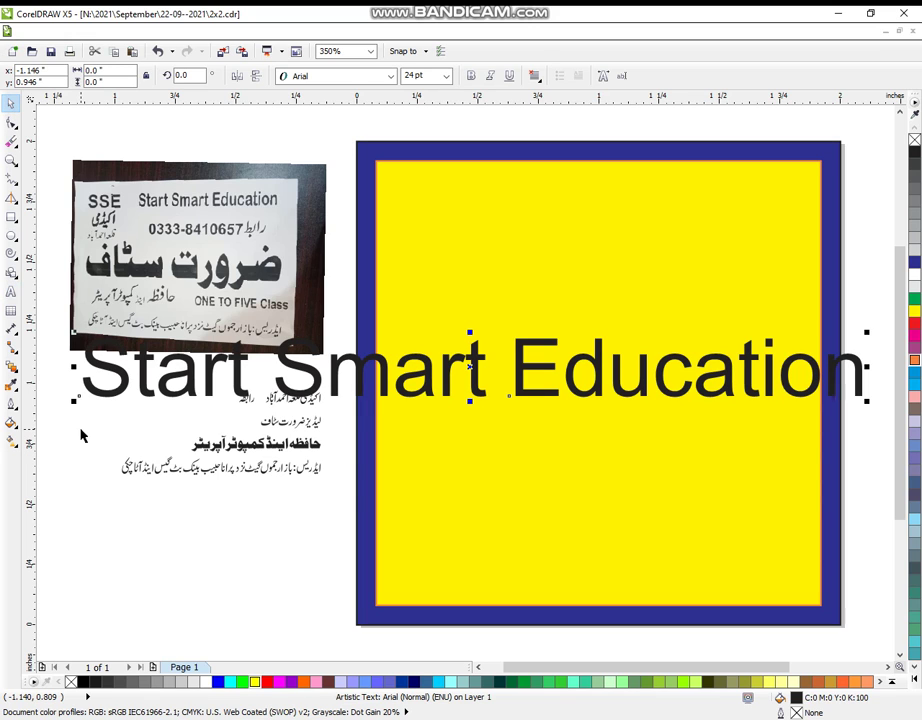
pyautogui.moveTo(77, 403); pyautogui.dragTo(527, 436)
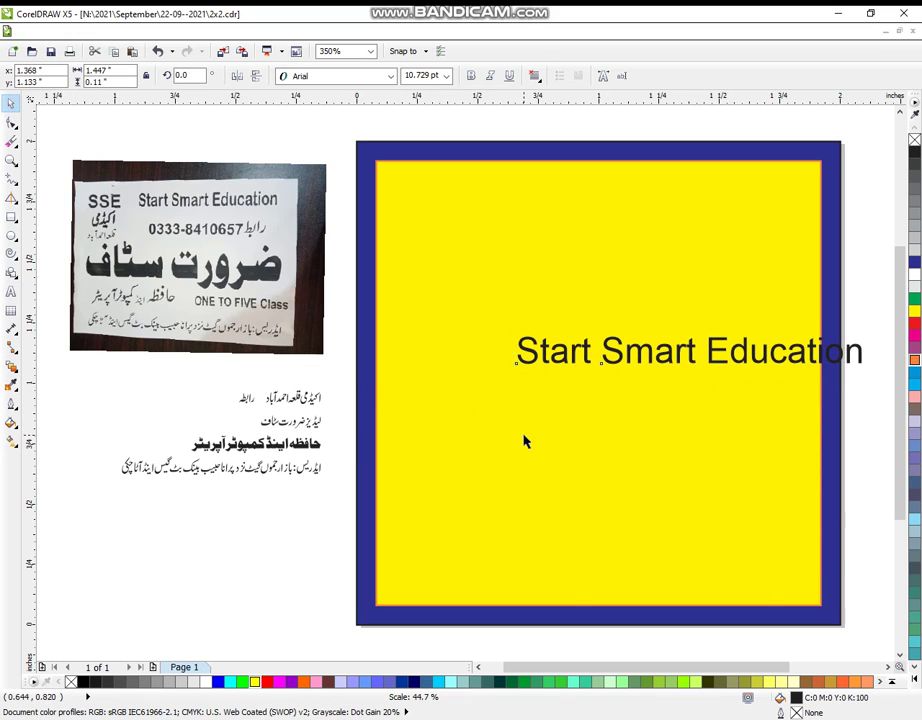
pyautogui.moveTo(691, 352); pyautogui.dragTo(574, 202)
pyautogui.click(357, 82)
pyautogui.click(288, 111)
pyautogui.moveTo(843, 204); pyautogui.dragTo(805, 205)
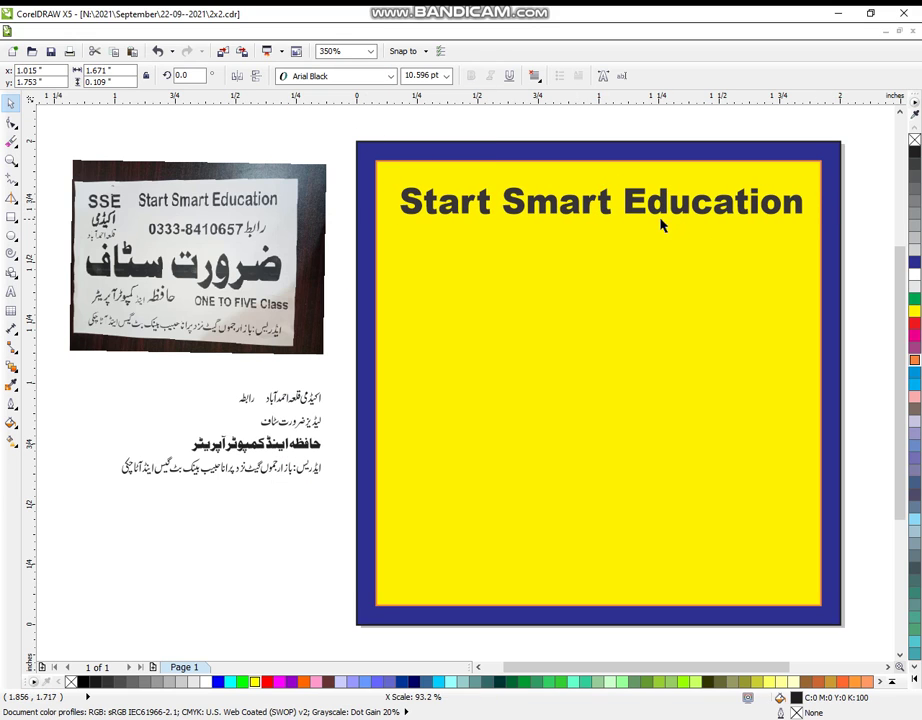
pyautogui.moveTo(653, 200); pyautogui.dragTo(637, 183)
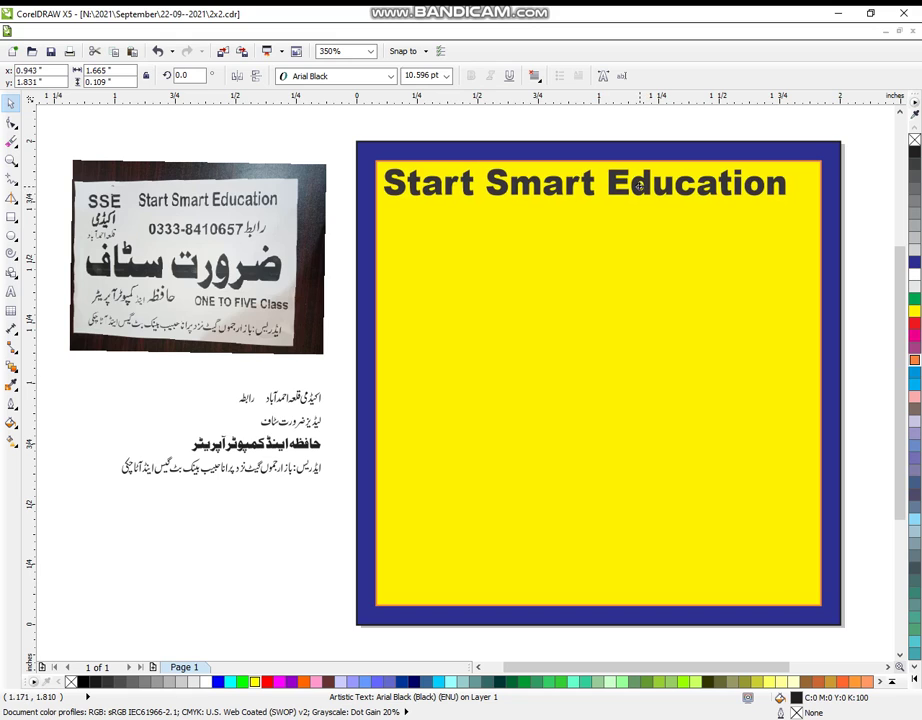
pyautogui.moveTo(789, 184); pyautogui.dragTo(819, 184)
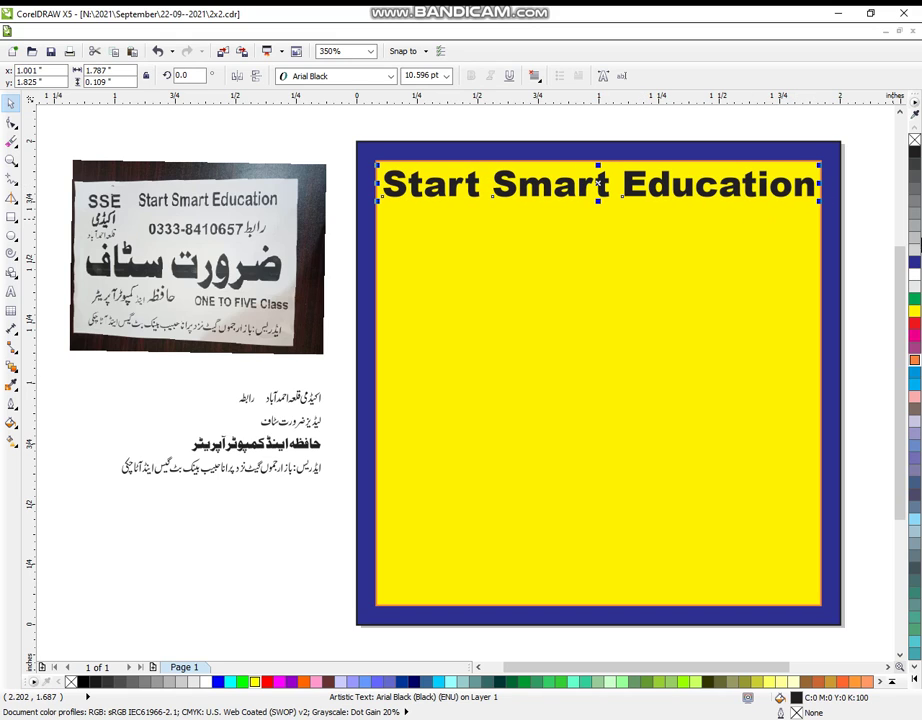
pyautogui.click(914, 273)
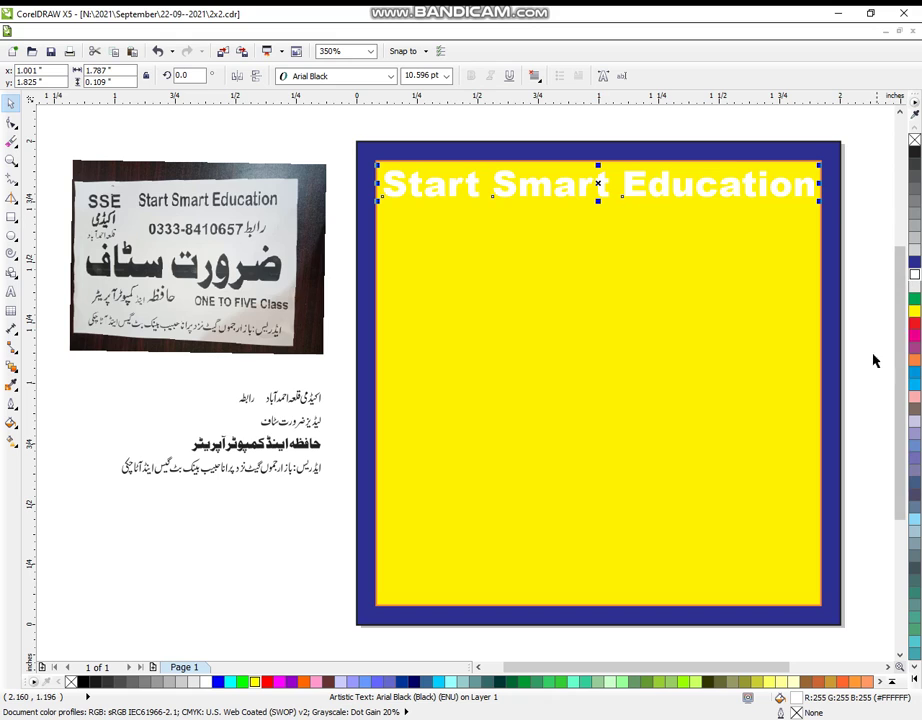
# - Make a thin red band from the yellow square's top and bring the heading in front
pyautogui.click(889, 437)
pyautogui.click(674, 568)
pyautogui.moveTo(598, 609); pyautogui.dragTo(582, 220)
pyautogui.moveTo(340, 125); pyautogui.dragTo(816, 302)
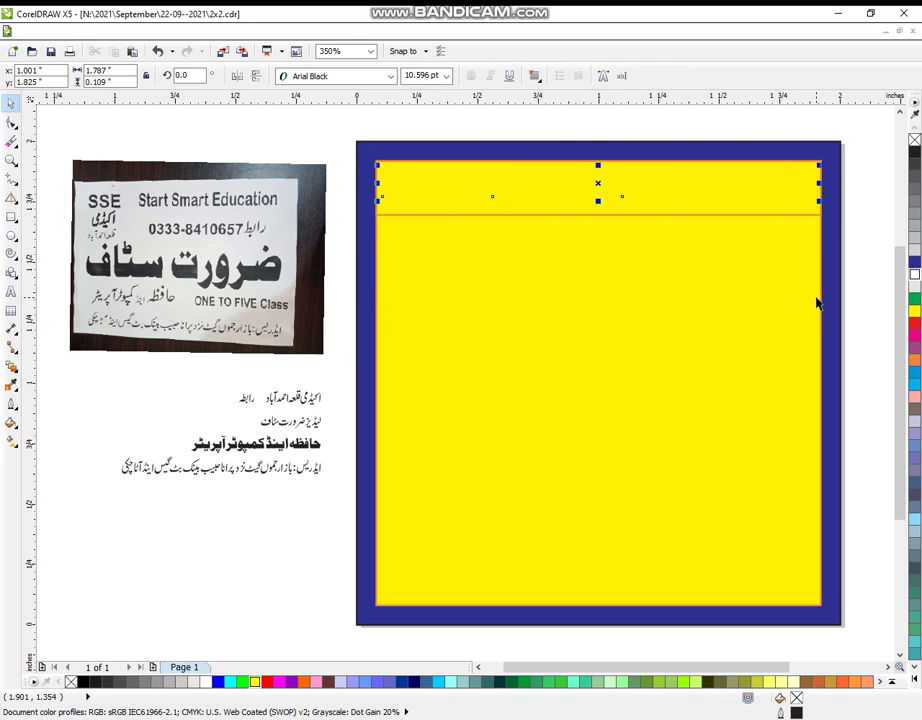
pyautogui.hotkey('shift', 'pageup')
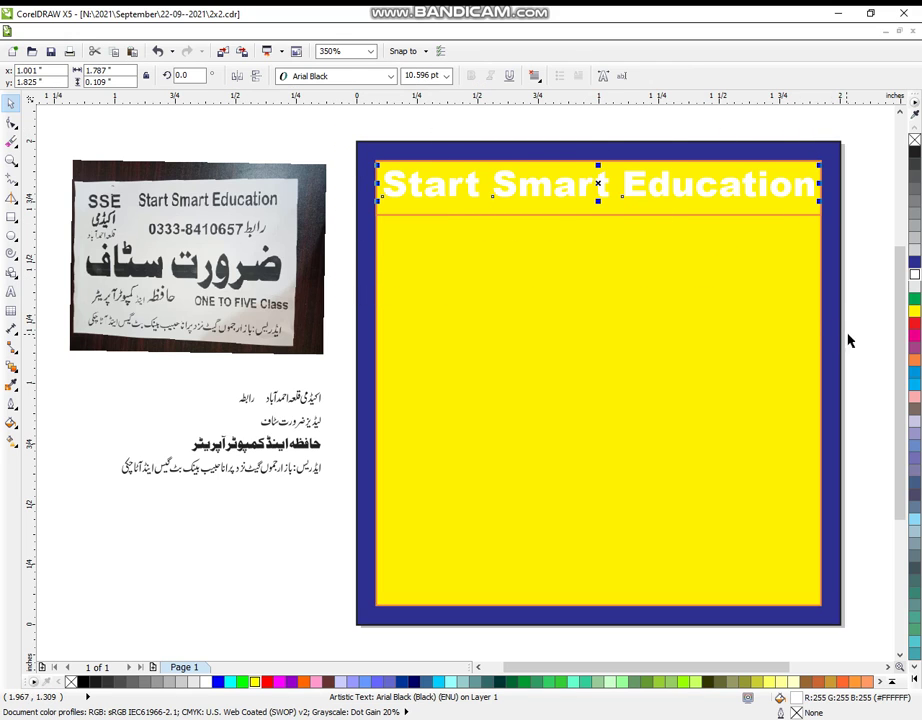
pyautogui.click(881, 315)
pyautogui.click(815, 214)
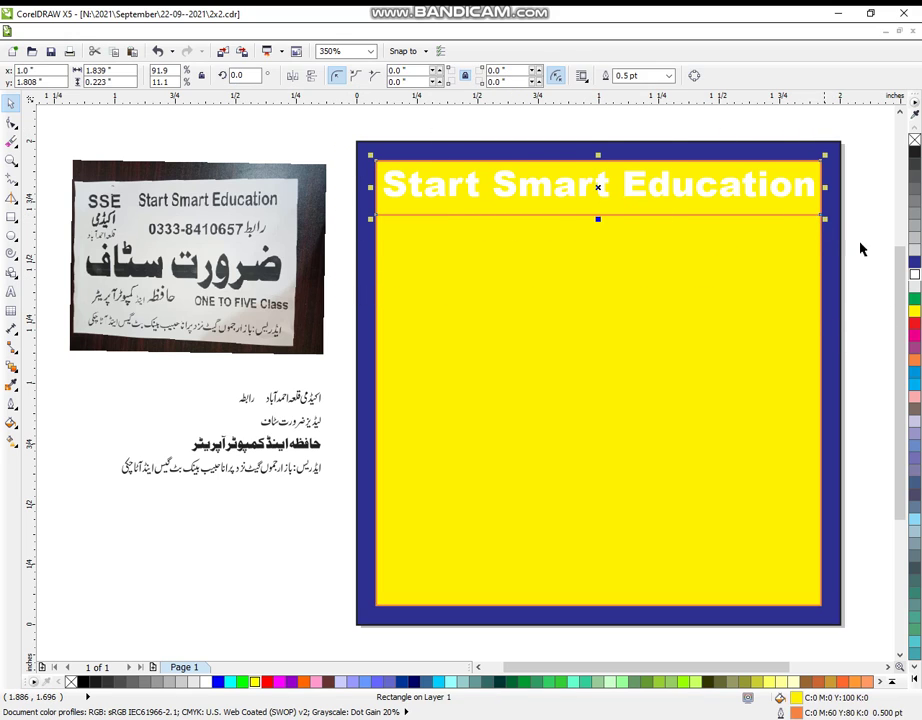
pyautogui.click(914, 324)
pyautogui.click(879, 333)
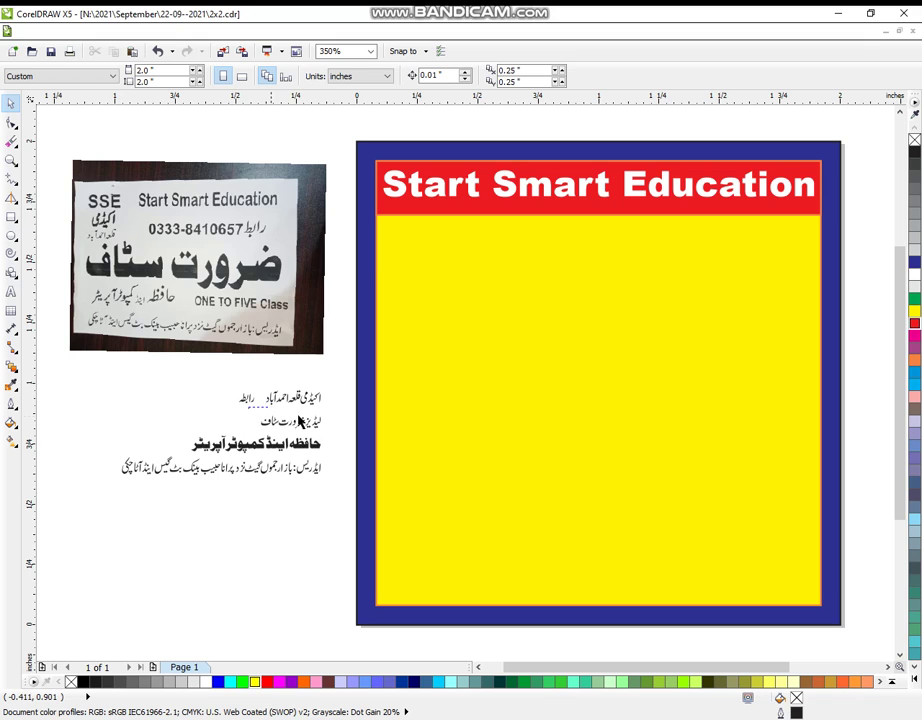
# - Ungroup the Urdu block, then move and enlarge its second line across the yellow area and group it
pyautogui.click(319, 426)
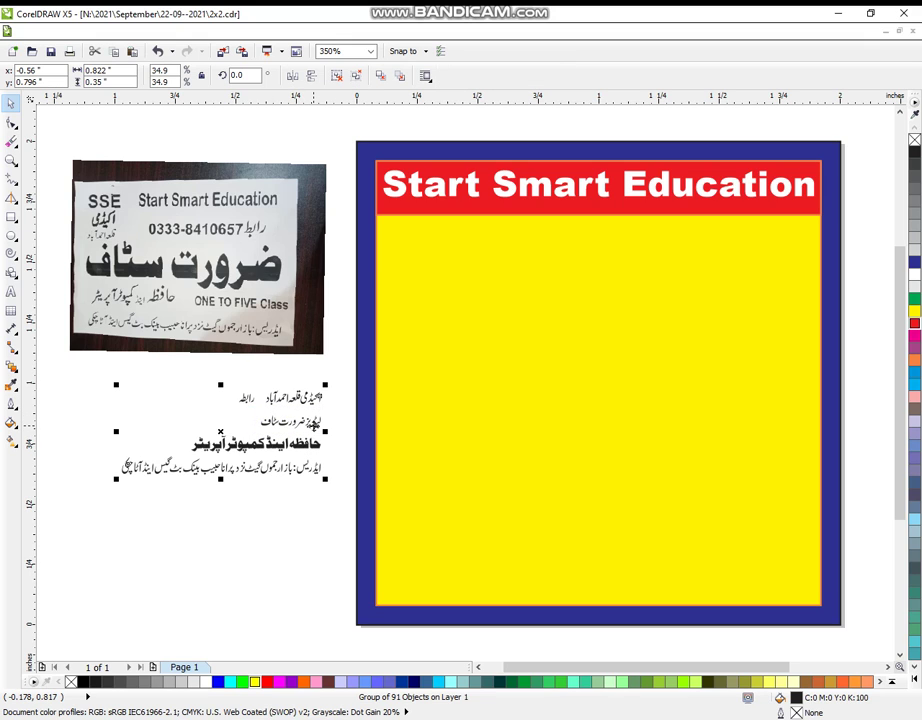
pyautogui.hotkey('ctrl', 'u')
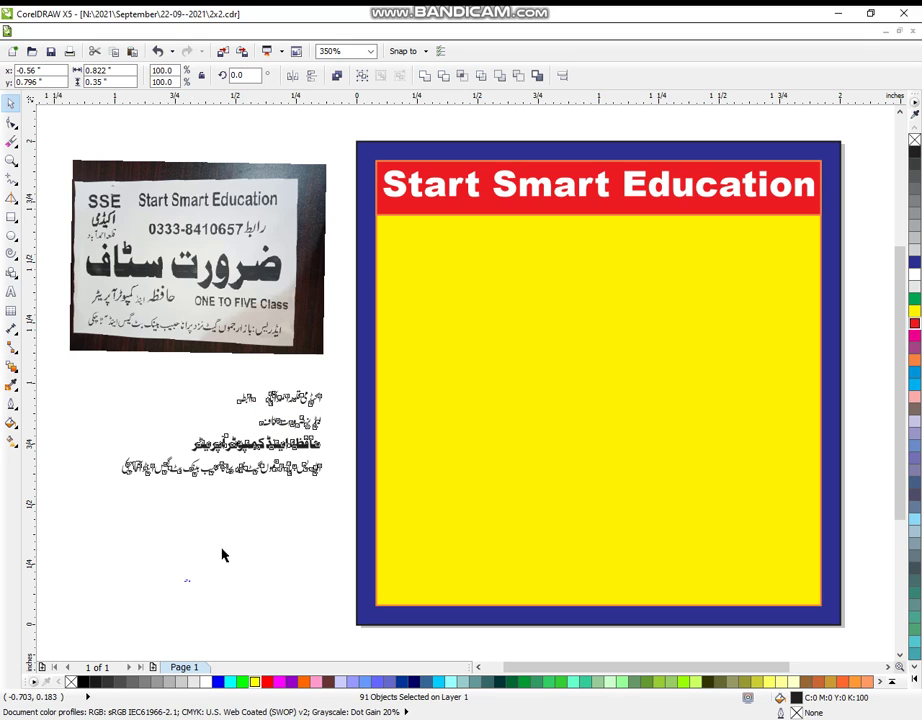
pyautogui.click(204, 576)
pyautogui.click(329, 430)
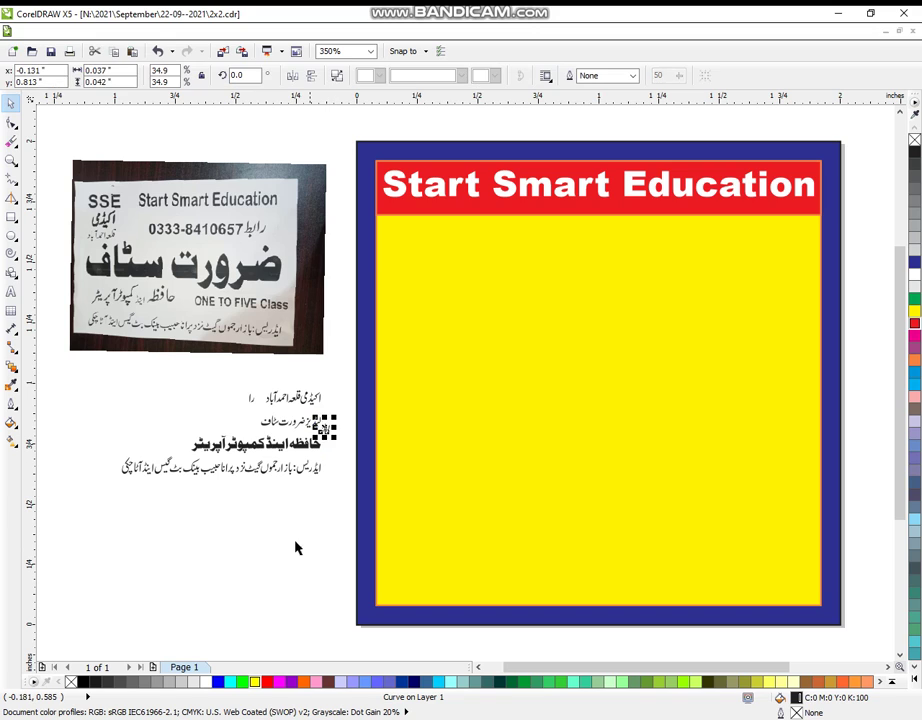
pyautogui.click(294, 487)
pyautogui.moveTo(316, 421); pyautogui.dragTo(446, 388)
pyautogui.moveTo(292, 441); pyautogui.dragTo(652, 368)
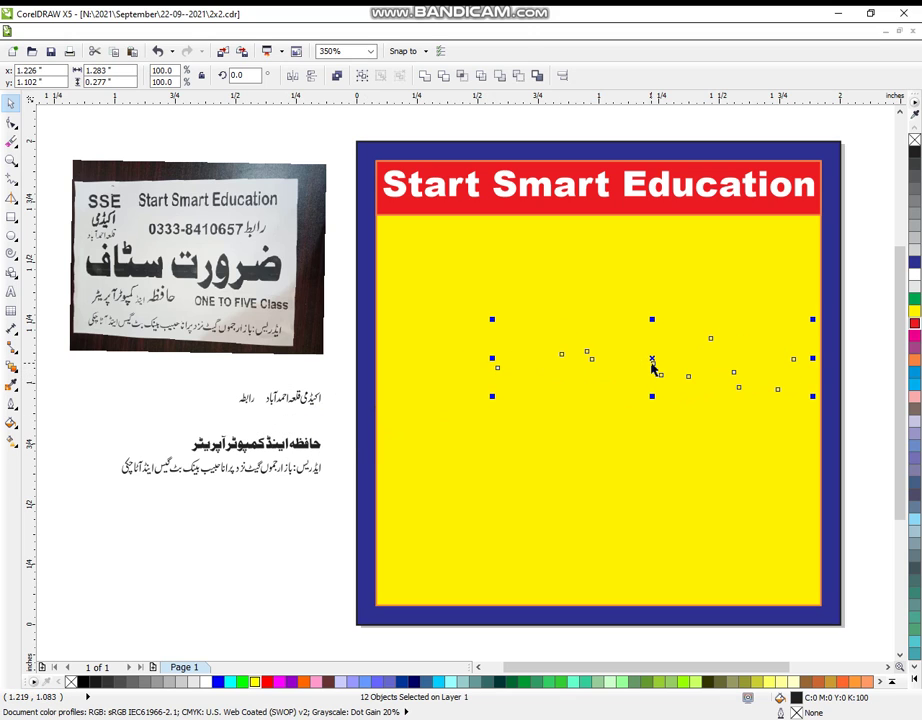
pyautogui.moveTo(491, 396); pyautogui.dragTo(389, 489)
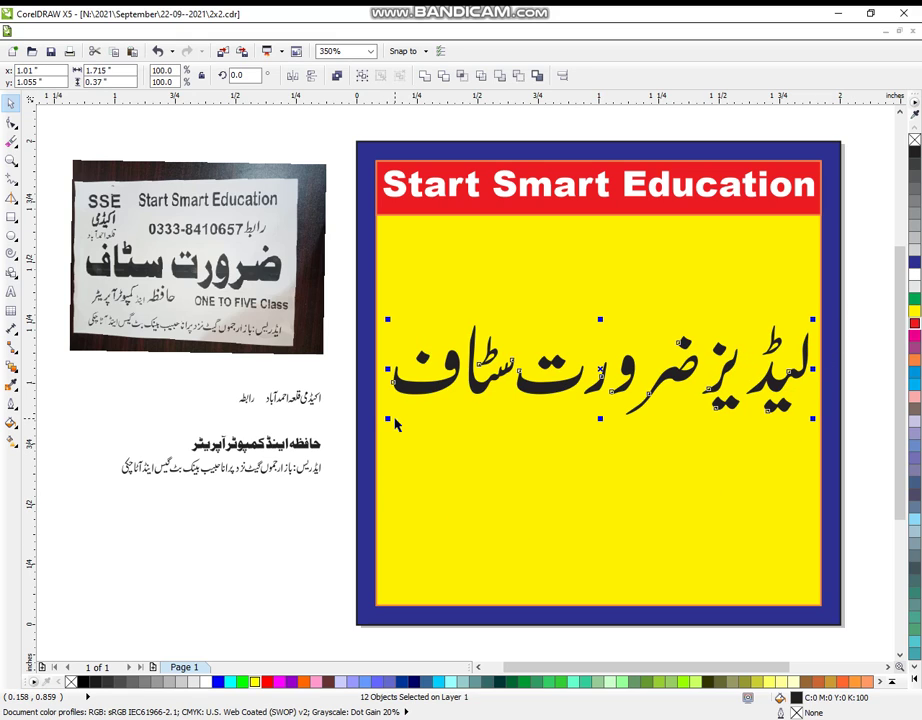
pyautogui.hotkey('ctrl', 'g')
pyautogui.keyDown('shift'); pyautogui.click(611, 497); pyautogui.keyUp('shift')
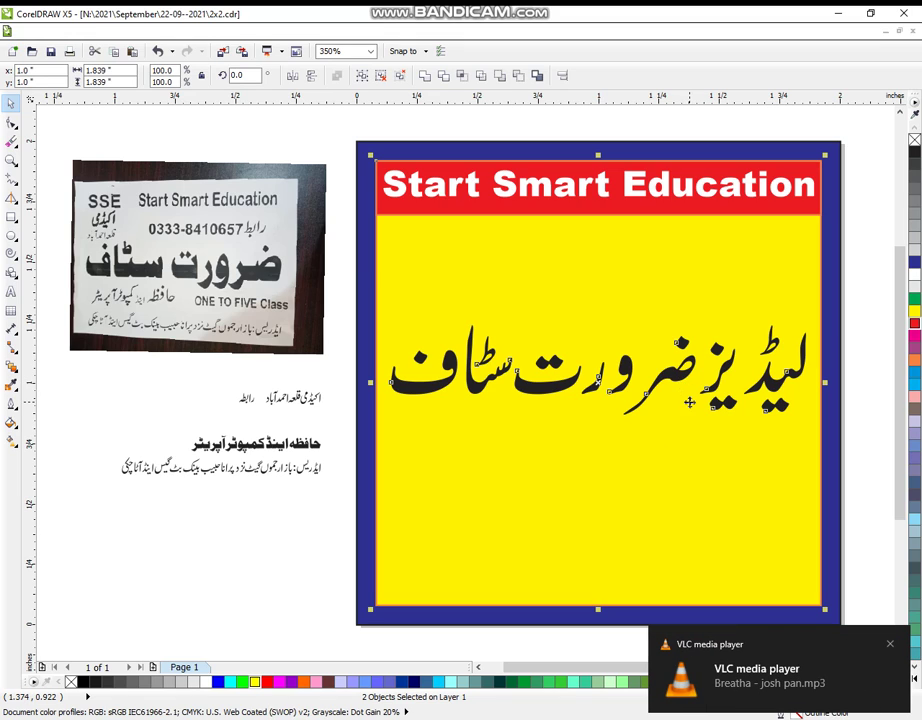
# - Lift the word لیڈیز out of the headline and group its letters
pyautogui.click(862, 397)
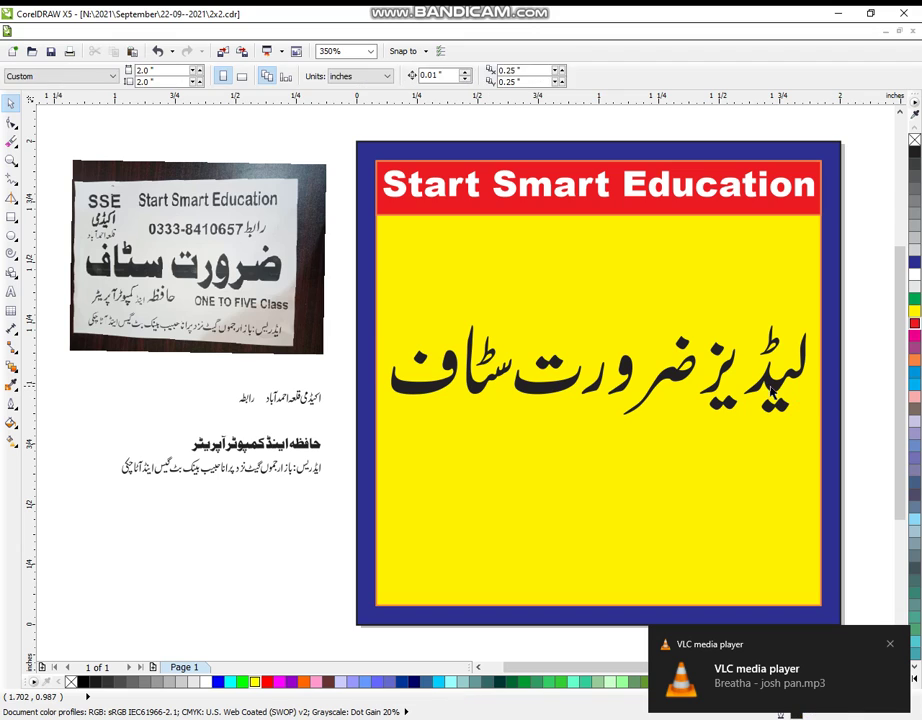
pyautogui.click(771, 384)
pyautogui.moveTo(873, 290); pyautogui.dragTo(702, 457)
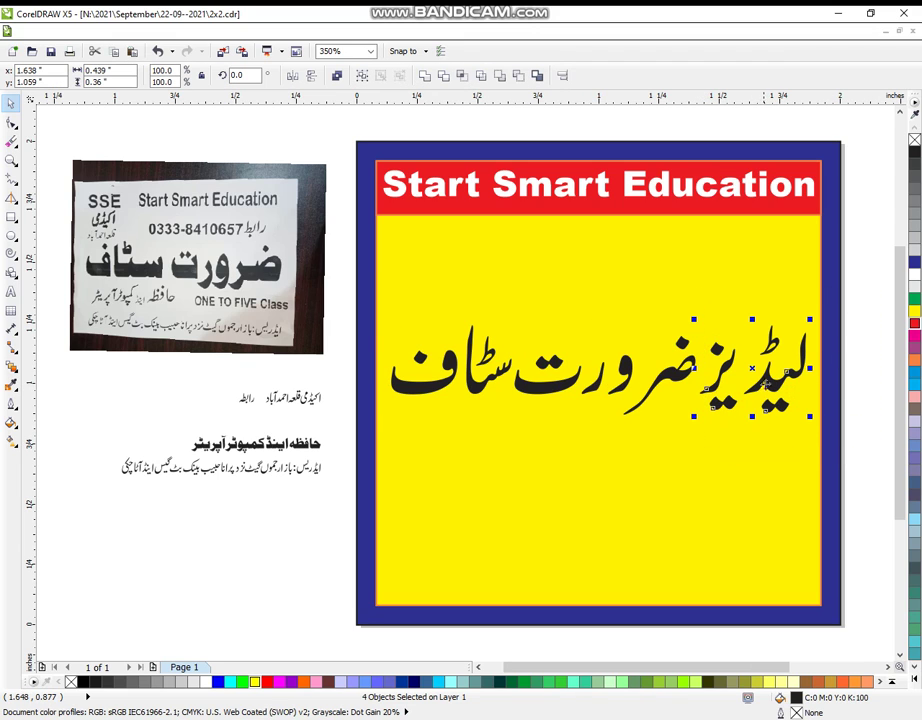
pyautogui.moveTo(754, 369); pyautogui.dragTo(745, 284)
pyautogui.hotkey('ctrl', 'g')
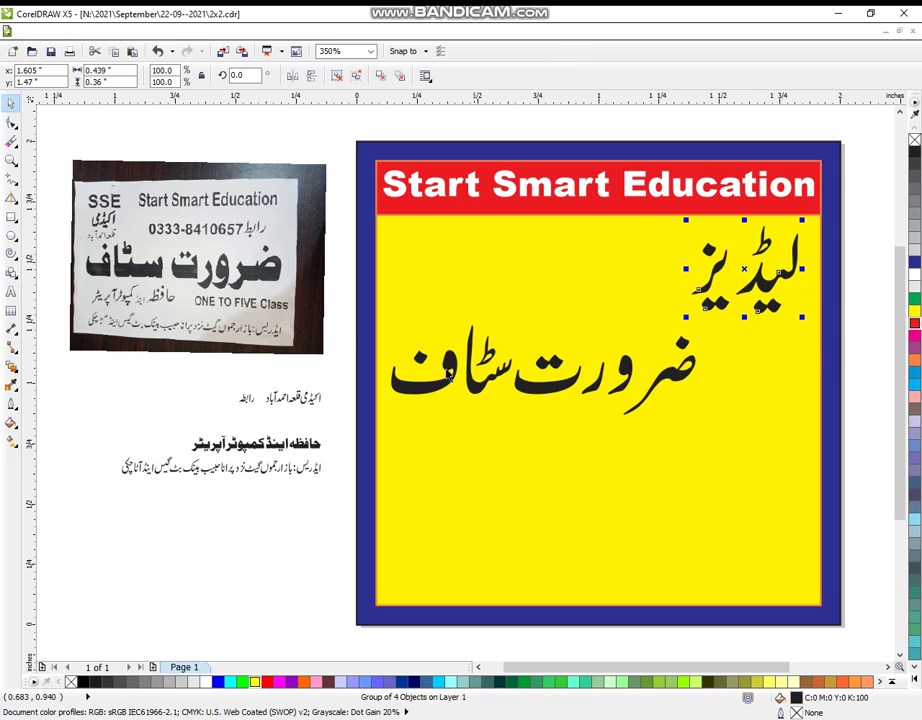
# - Move ضرورت to the right end and drop لیڈیز between ضرورت and سٹاف
pyautogui.click(340, 318)
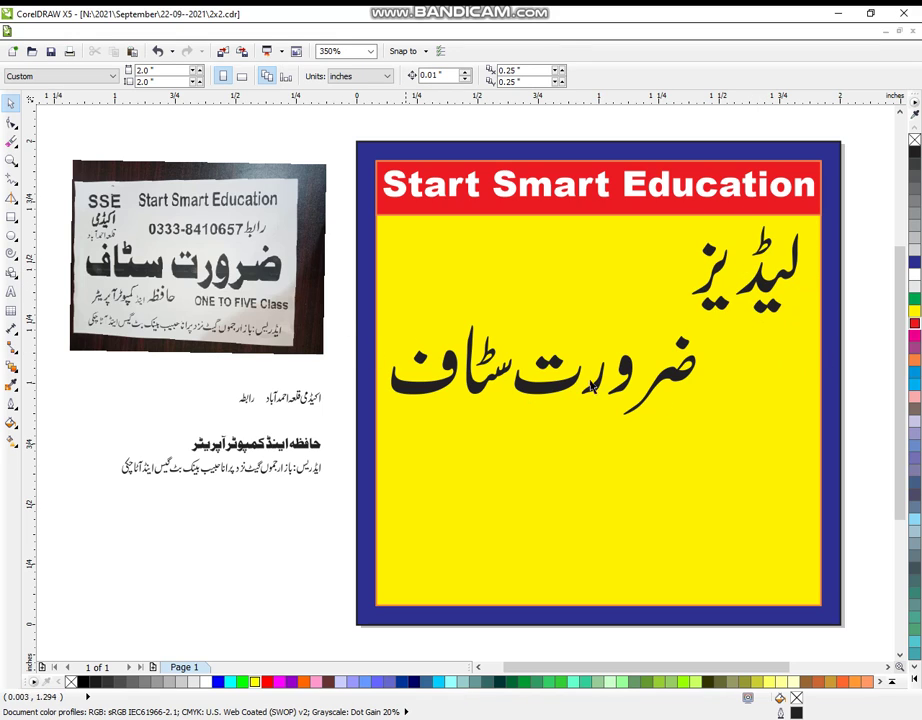
pyautogui.moveTo(860, 300); pyautogui.dragTo(598, 440)
pyautogui.moveTo(602, 376); pyautogui.dragTo(738, 348)
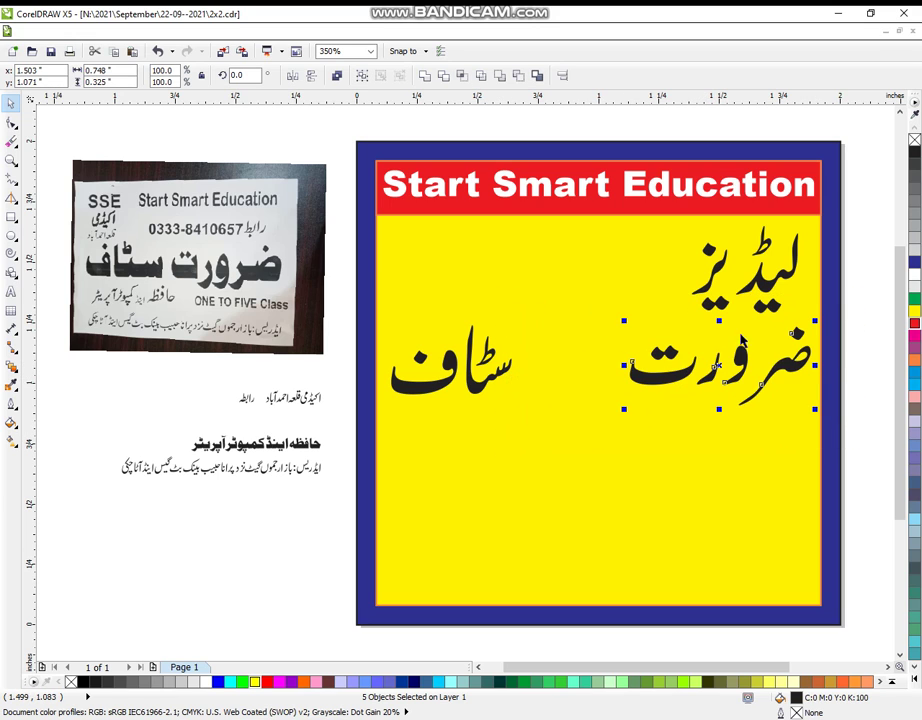
pyautogui.click(773, 288)
pyautogui.moveTo(775, 292); pyautogui.dragTo(648, 335)
pyautogui.hotkey('ctrl', 'z')
pyautogui.press('Escape')
pyautogui.click(745, 270)
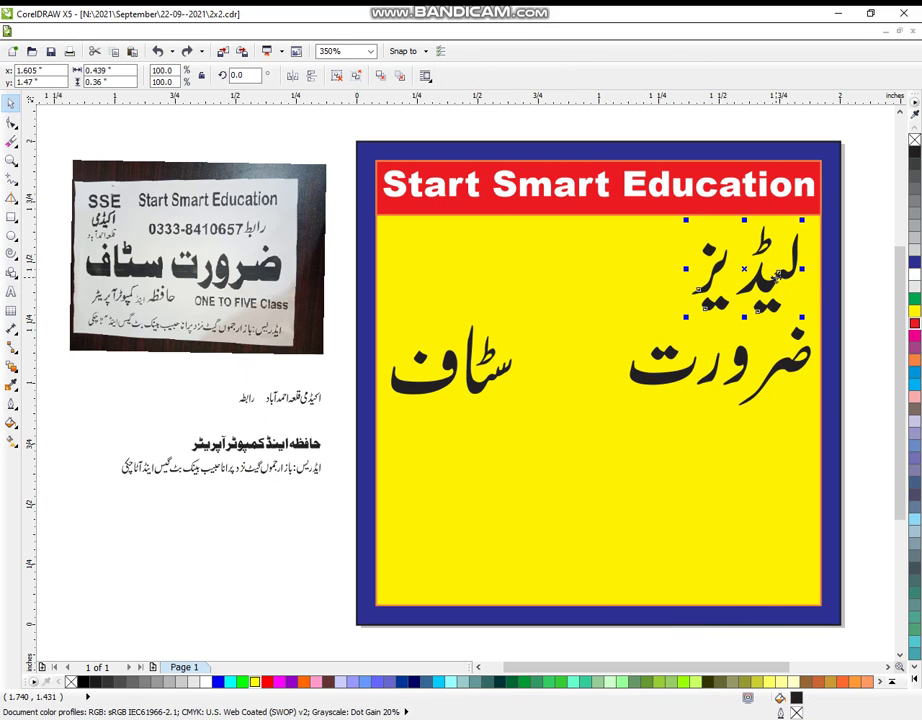
pyautogui.moveTo(760, 272); pyautogui.dragTo(597, 370)
# - Group the nine headline letters, centre the headline on the yellow panel and raise it slightly
pyautogui.moveTo(867, 286); pyautogui.dragTo(368, 434)
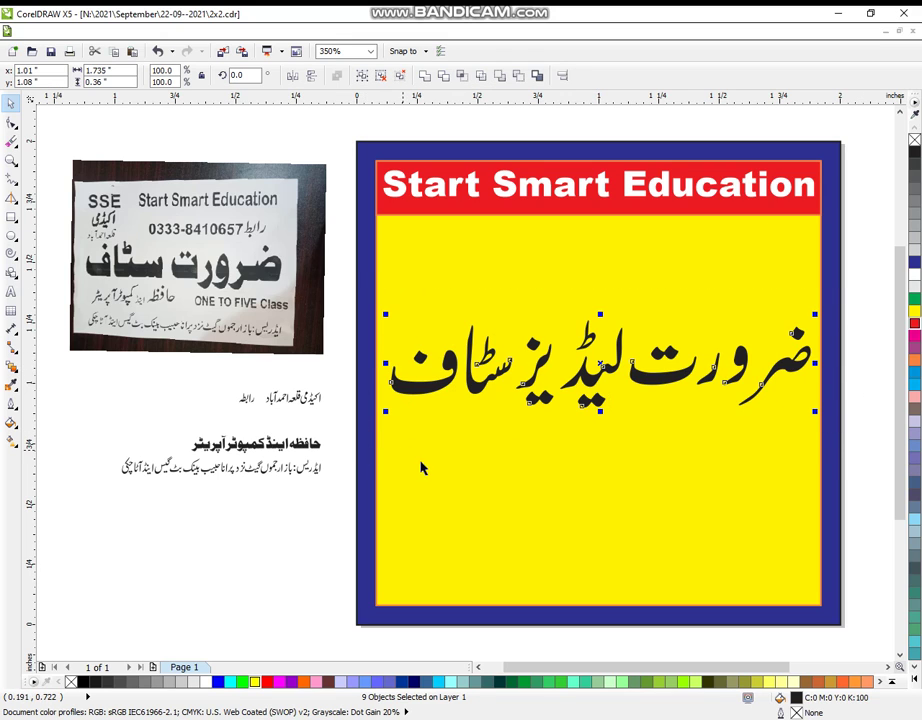
pyautogui.hotkey('ctrl', 'g')
pyautogui.keyDown('shift'); pyautogui.click(560, 493); pyautogui.keyUp('shift')
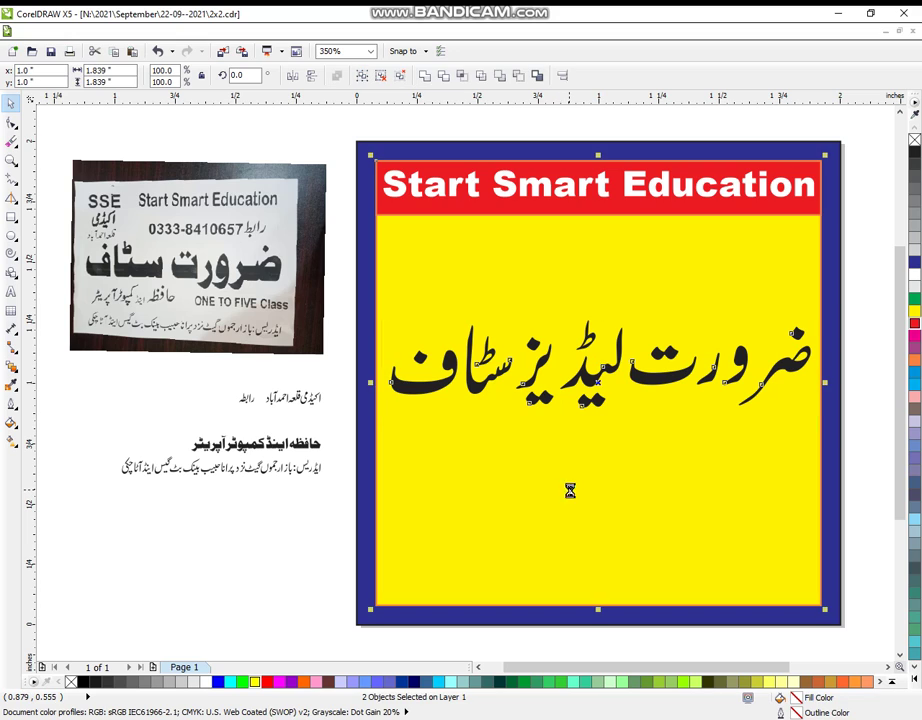
pyautogui.press('c')
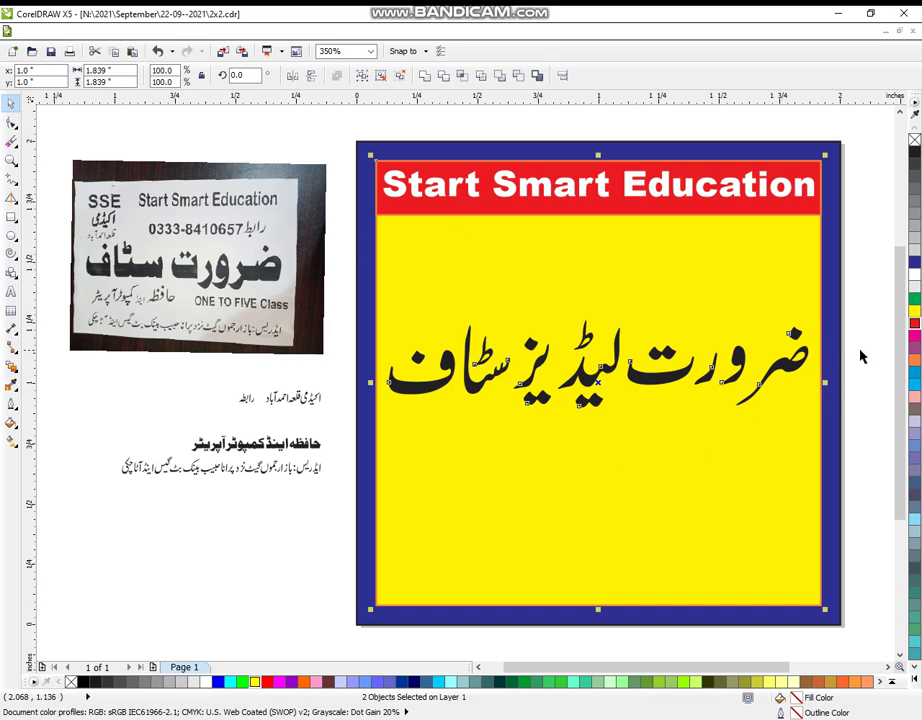
pyautogui.press('Escape')
pyautogui.click(668, 377)
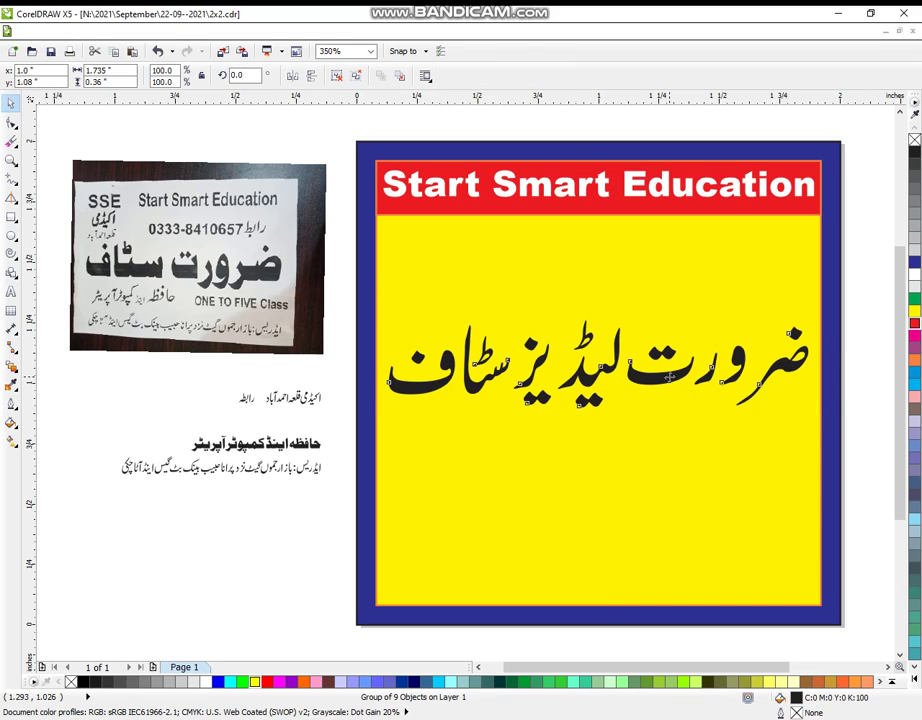
pyautogui.moveTo(668, 377); pyautogui.dragTo(668, 361)
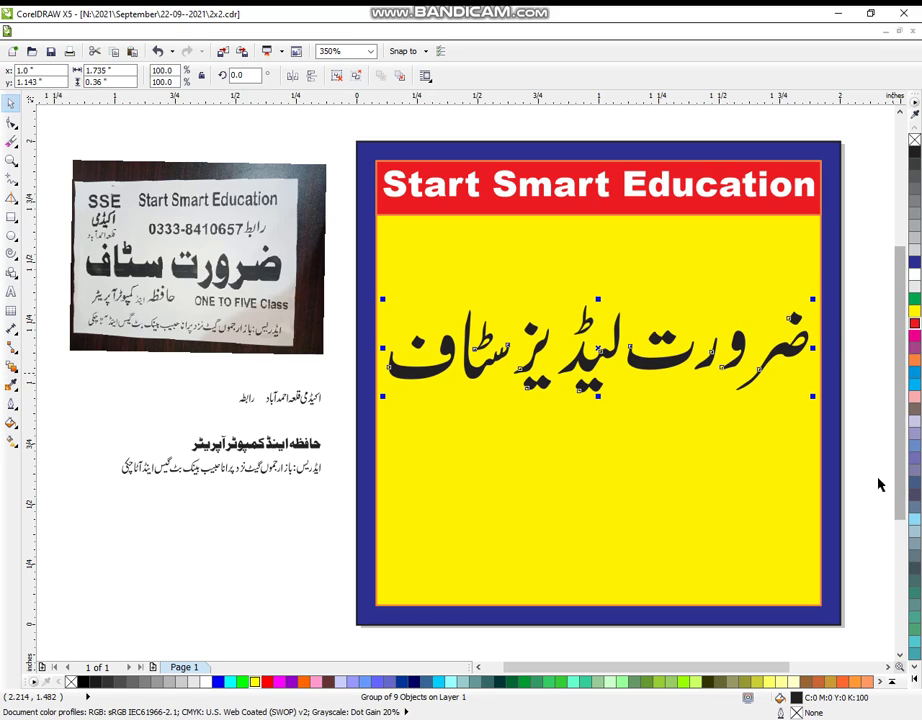
pyautogui.moveTo(920, 327)
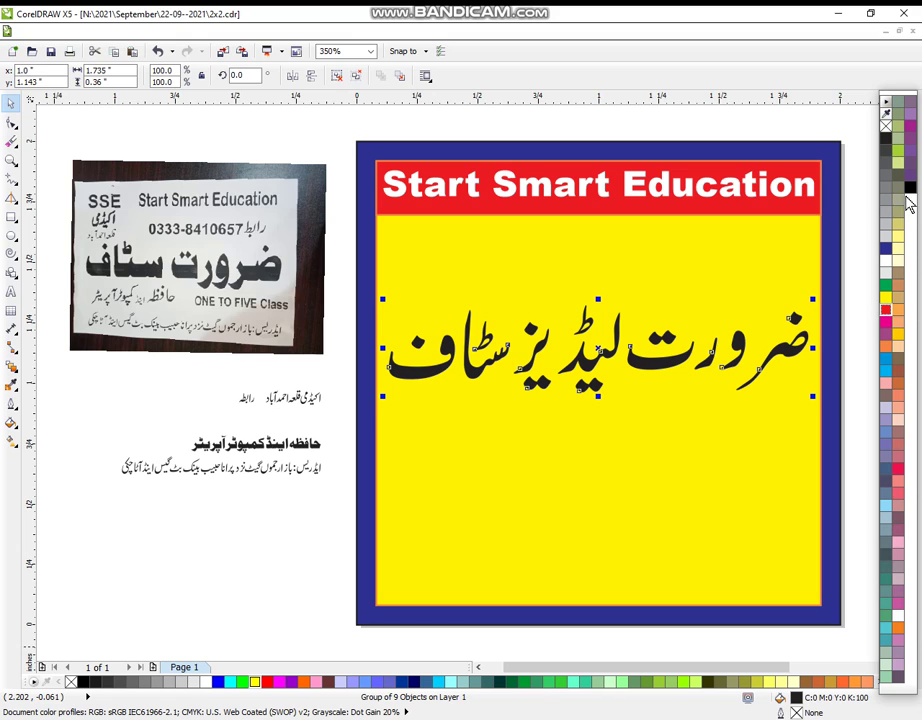
pyautogui.press('Escape')
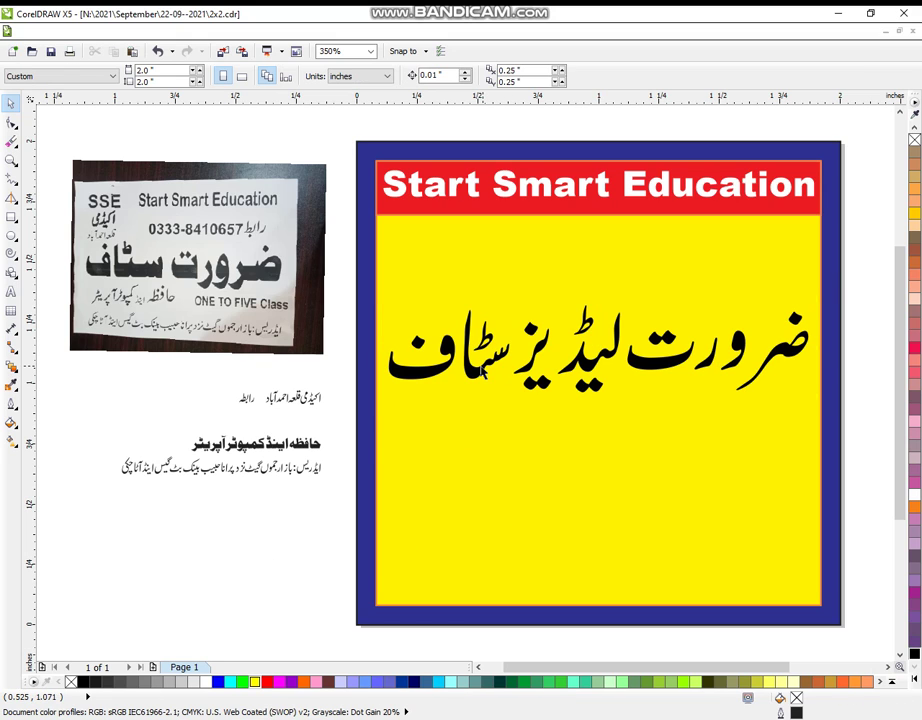
pyautogui.click(485, 372)
pyautogui.keyDown('shift'); pyautogui.click(490, 420); pyautogui.keyUp('shift')
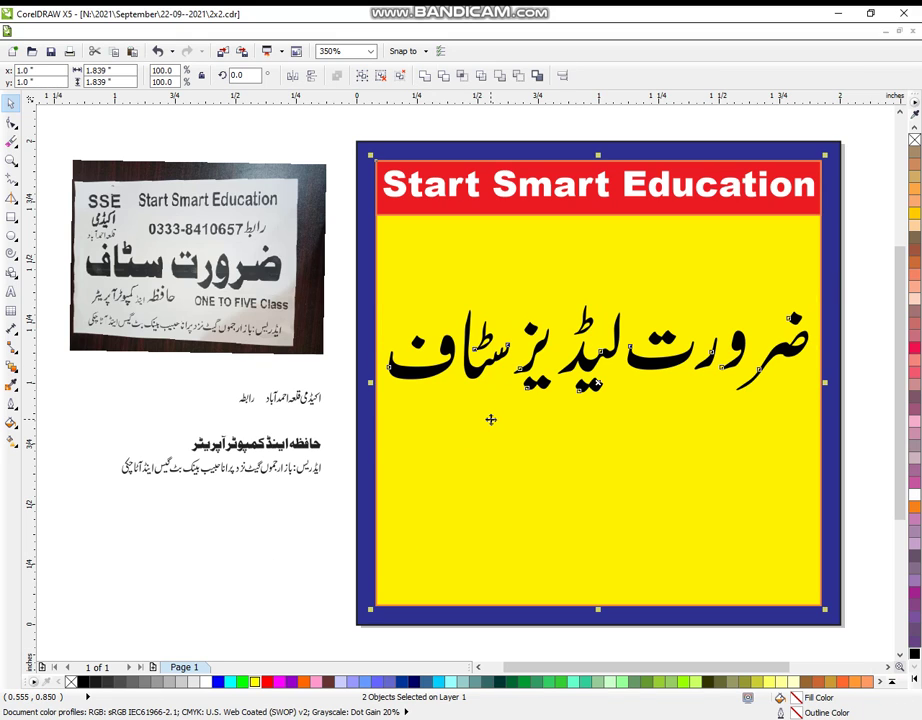
pyautogui.click(270, 602)
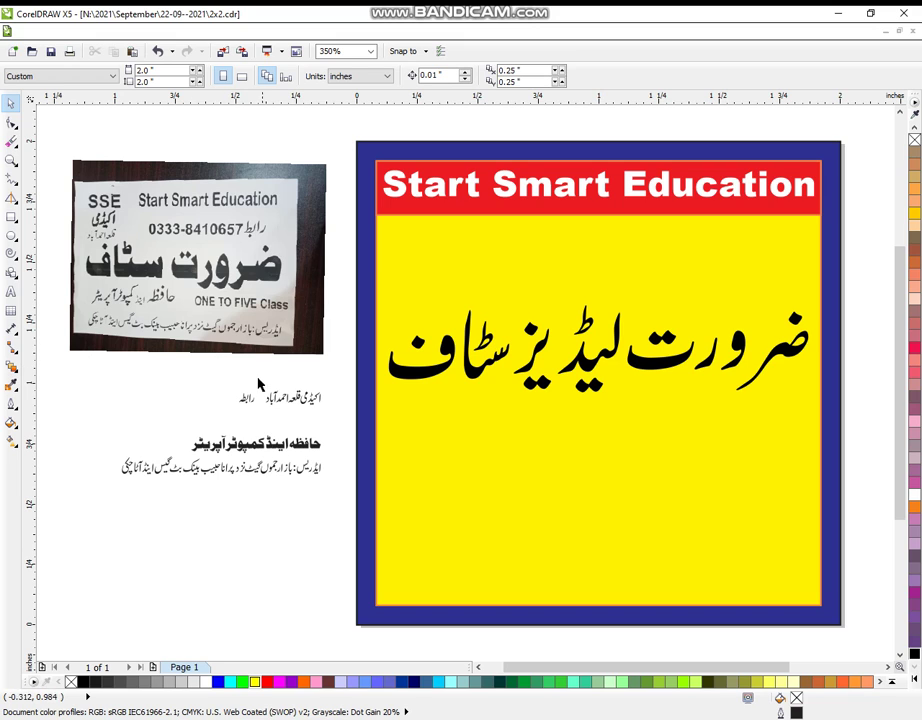
# - Enlarge the small academy-name text, place it above the headline and group its letters
pyautogui.moveTo(250, 381); pyautogui.dragTo(391, 418)
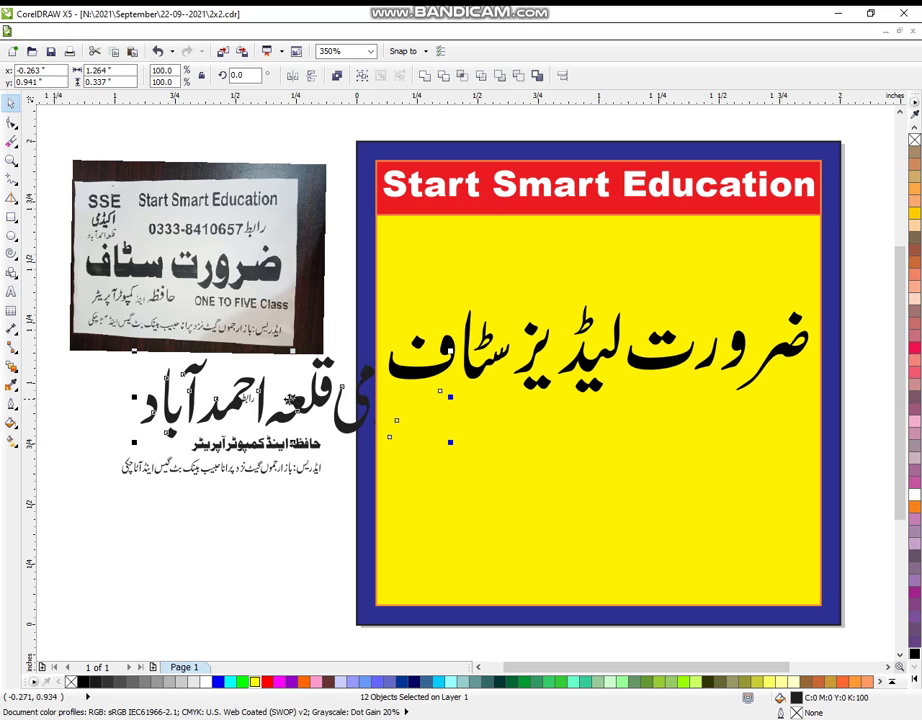
pyautogui.moveTo(215, 360); pyautogui.dragTo(553, 288)
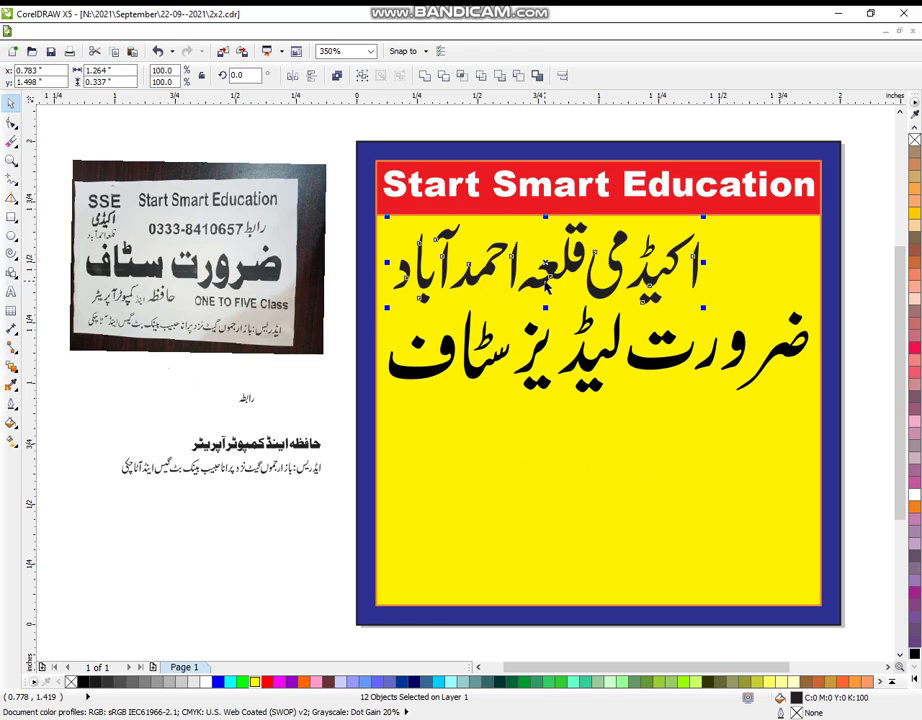
pyautogui.hotkey('ctrl', 'g')
pyautogui.moveTo(787, 303); pyautogui.dragTo(790, 322)
pyautogui.click(463, 210)
pyautogui.click(638, 293)
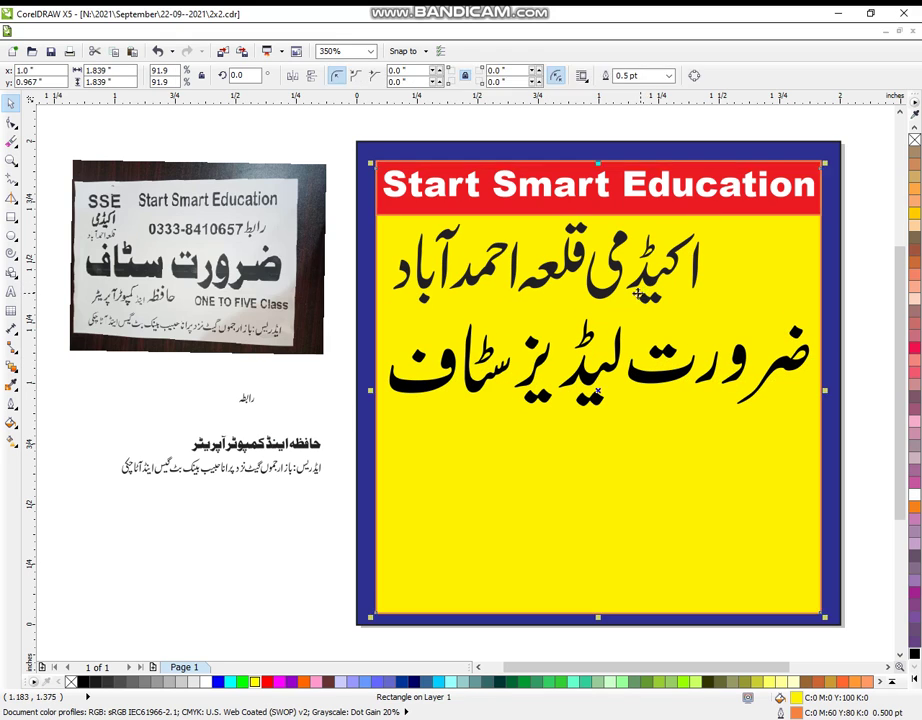
pyautogui.click(858, 260)
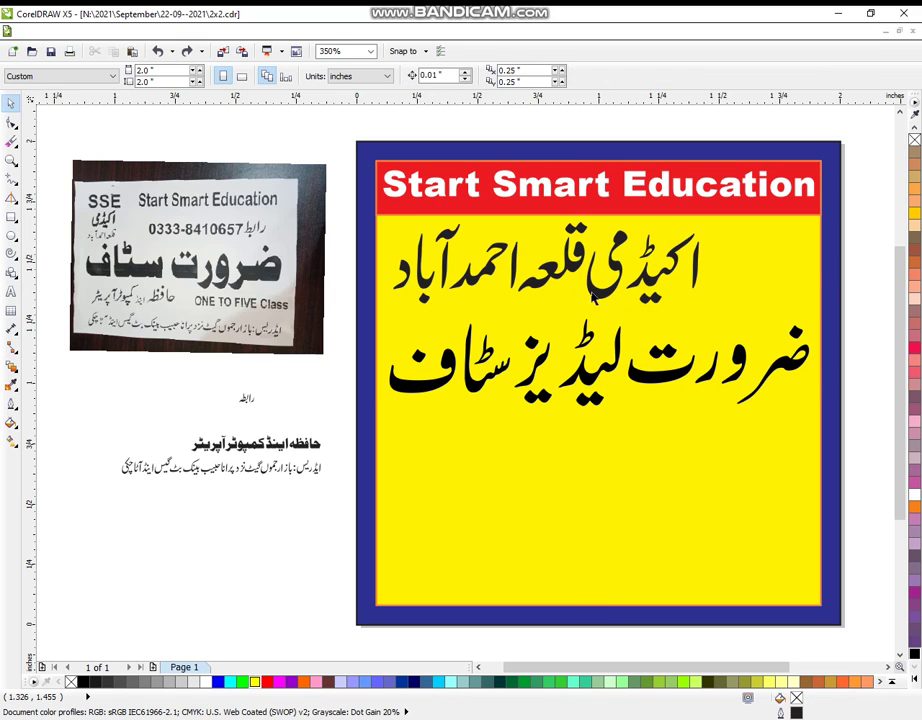
pyautogui.click(597, 297)
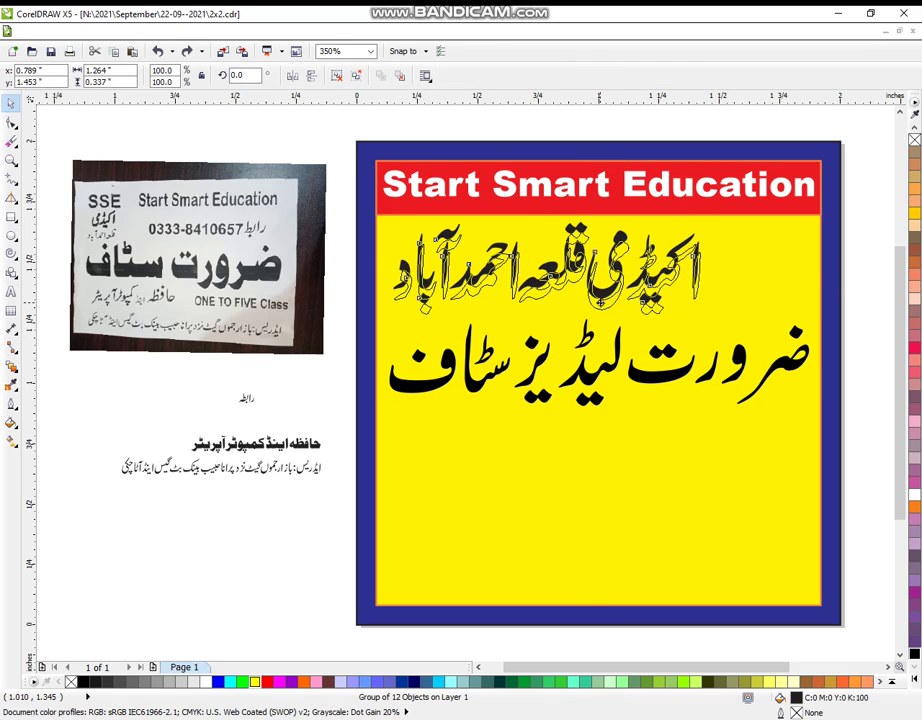
# - Duplicate the Start Smart Education text and retype the copy as 'SSE'
pyautogui.click(592, 187)
pyautogui.moveTo(600, 183); pyautogui.dragTo(602, 235)
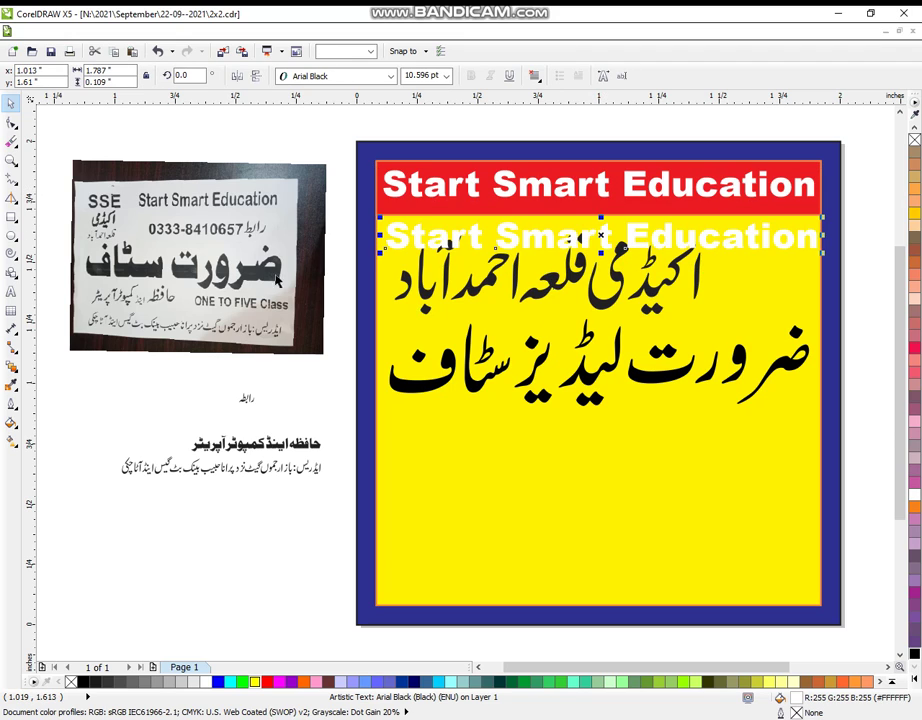
pyautogui.click(12, 291)
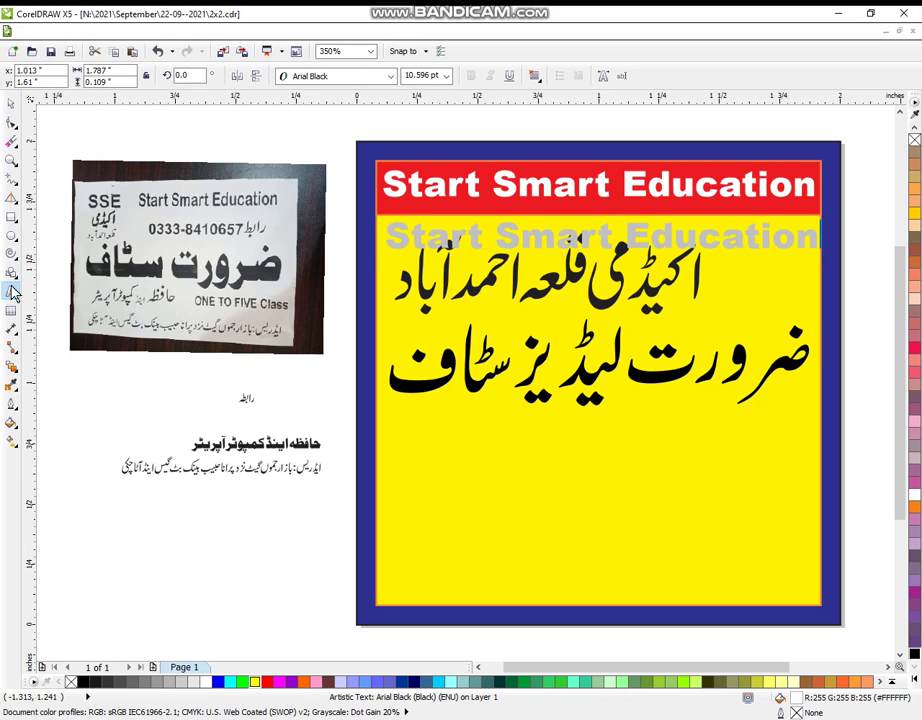
pyautogui.press('BackSpace')
pyautogui.press('BackSpace')
pyautogui.press('BackSpace')
pyautogui.press('BackSpace')
pyautogui.press('BackSpace')
pyautogui.press('BackSpace')
pyautogui.press('BackSpace')
pyautogui.press('BackSpace')
pyautogui.press('BackSpace')
pyautogui.press('BackSpace')
pyautogui.press('BackSpace')
pyautogui.press('BackSpace')
pyautogui.press('BackSpace')
pyautogui.press('BackSpace')
pyautogui.press('BackSpace')
pyautogui.press('BackSpace')
pyautogui.press('BackSpace')
pyautogui.press('BackSpace')
pyautogui.press('BackSpace')
pyautogui.press('BackSpace')
pyautogui.press('BackSpace')
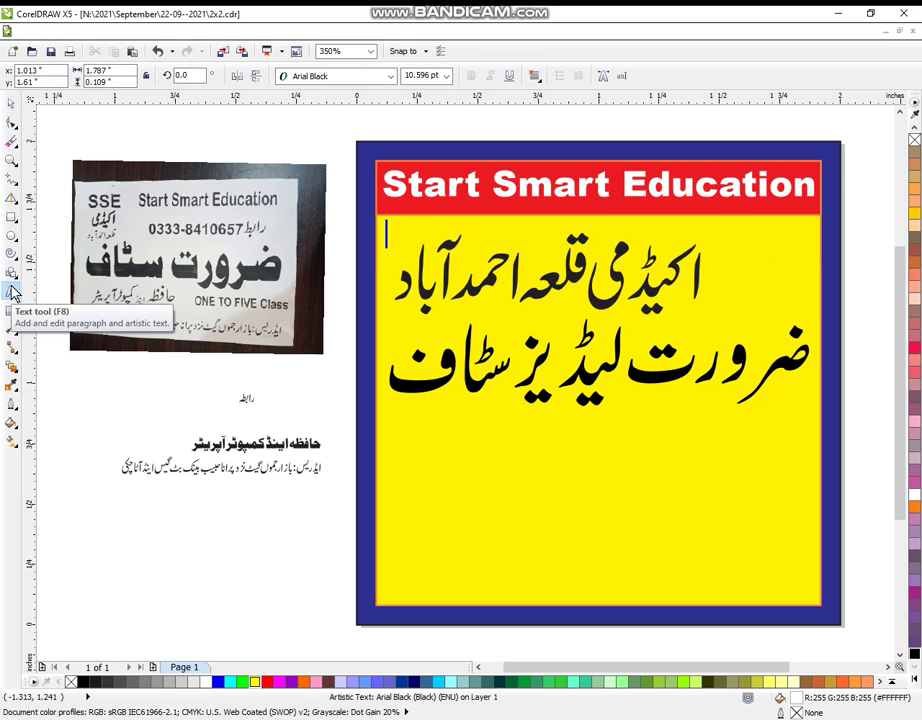
pyautogui.write('SSE')
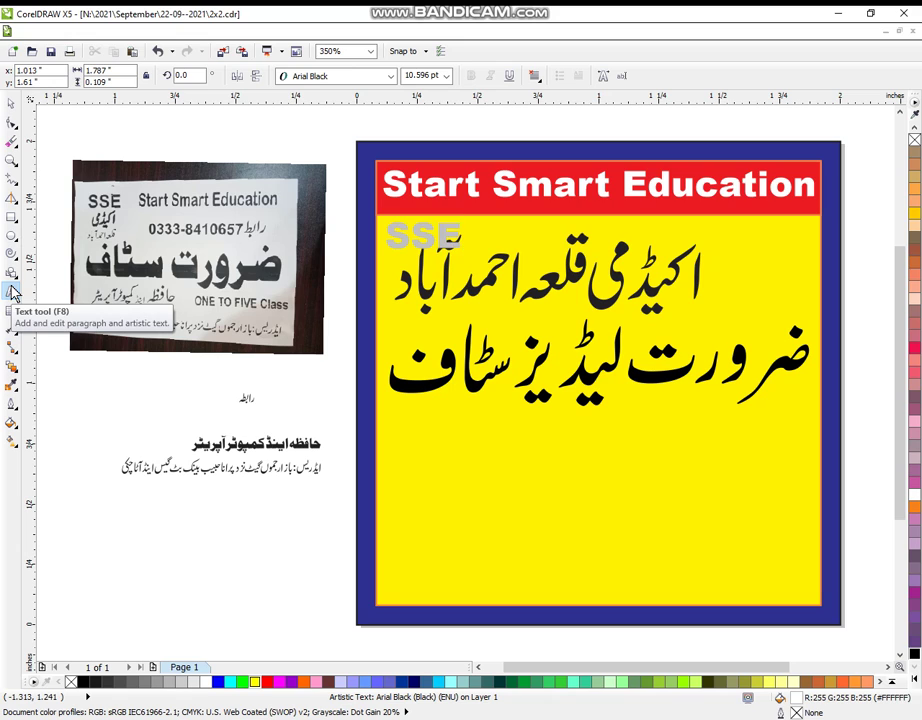
pyautogui.click(10, 104)
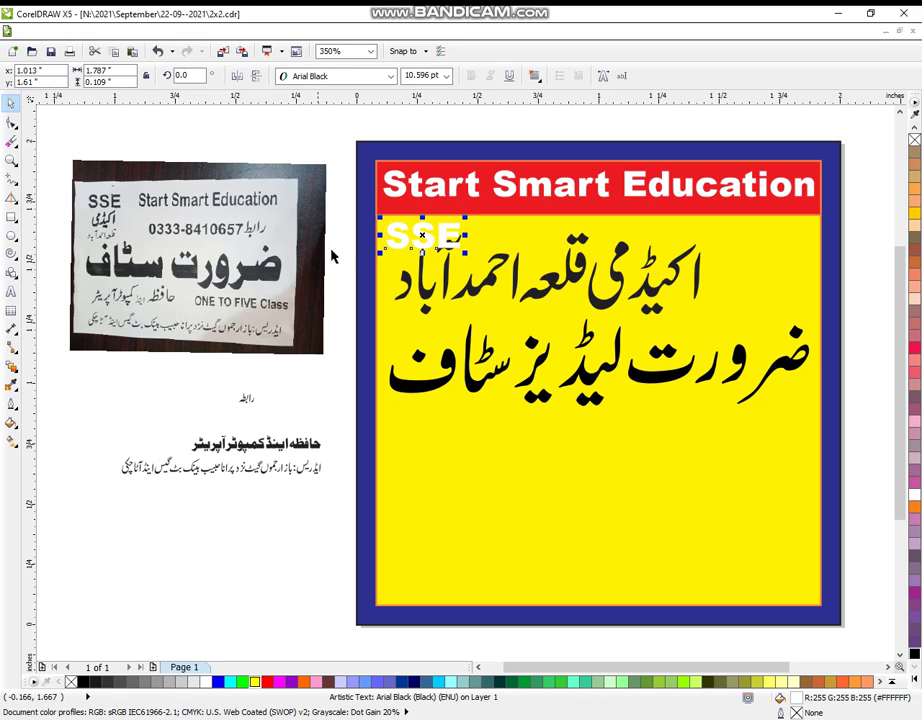
# - Enlarge SSE at the right end of the academy line and group the two
pyautogui.moveTo(423, 240); pyautogui.dragTo(824, 299)
pyautogui.click(757, 288)
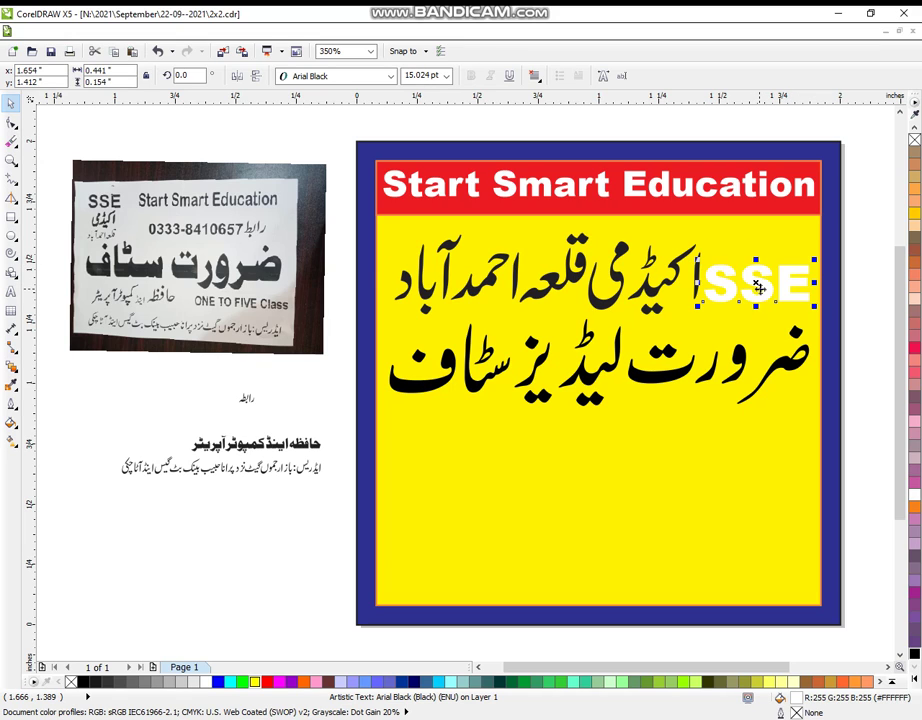
pyautogui.moveTo(815, 232); pyautogui.dragTo(760, 311)
pyautogui.moveTo(345, 228); pyautogui.dragTo(866, 337)
pyautogui.hotkey('ctrl', 'g')
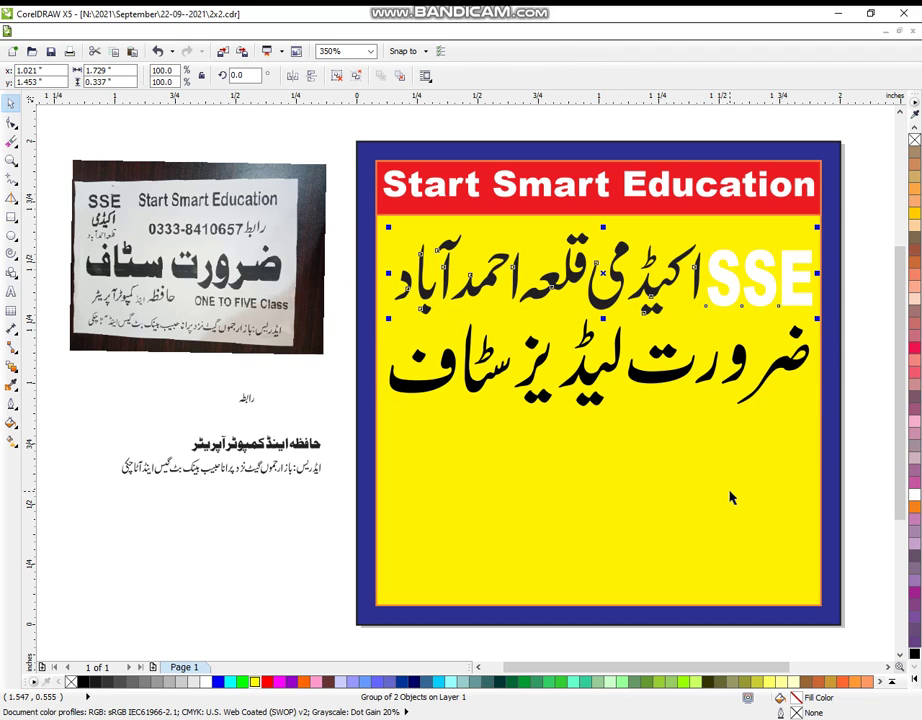
# - Centre the academy line and SSE on the panel and fill them navy blue
pyautogui.keyDown('shift'); pyautogui.click(730, 494); pyautogui.keyUp('shift')
pyautogui.press('c')
pyautogui.click(872, 317)
pyautogui.click(799, 302)
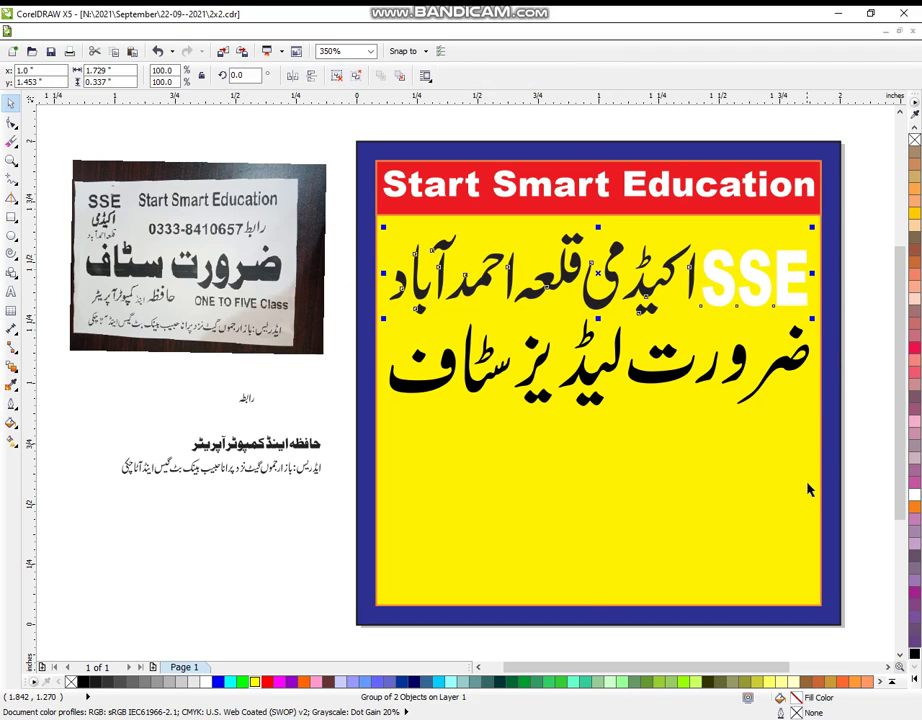
pyautogui.click(913, 681)
pyautogui.click(886, 248)
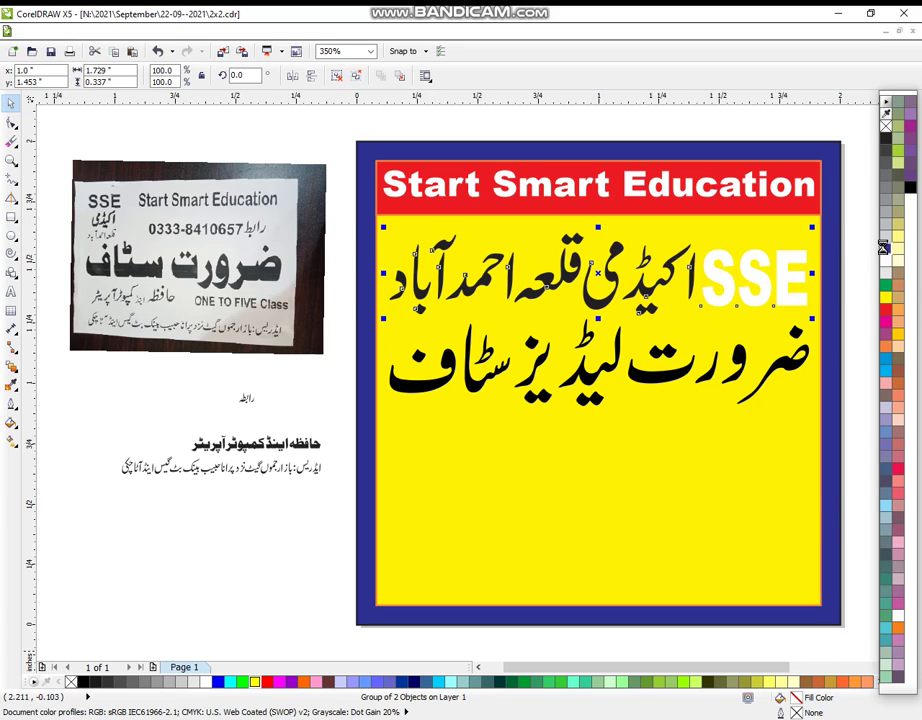
# - Give them a 4.0 pt white outline that scales with the image
pyautogui.click(11, 403)
pyautogui.click(30, 404)
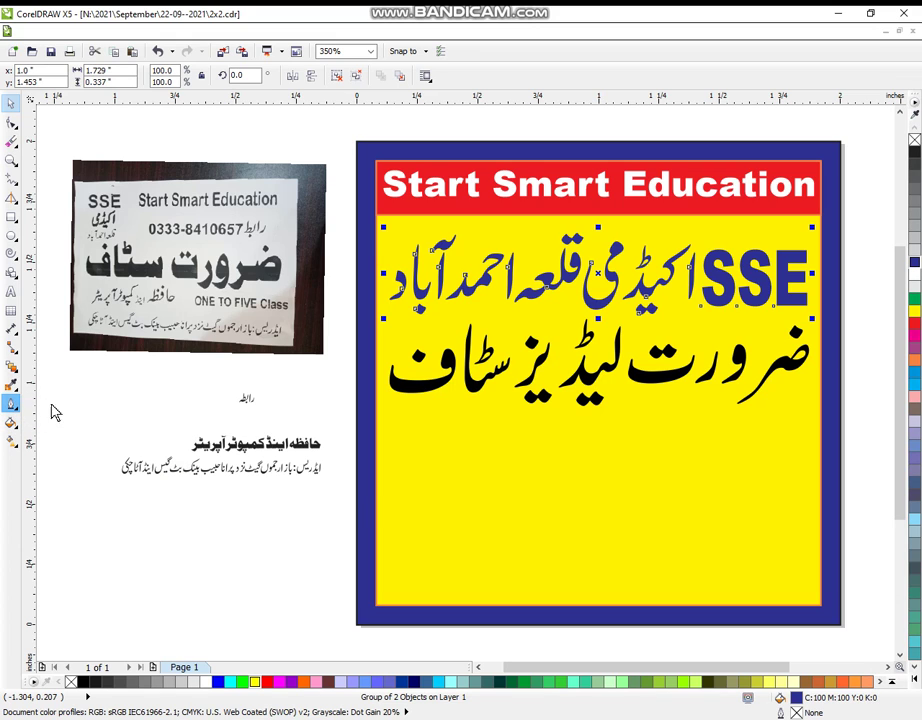
pyautogui.click(381, 289)
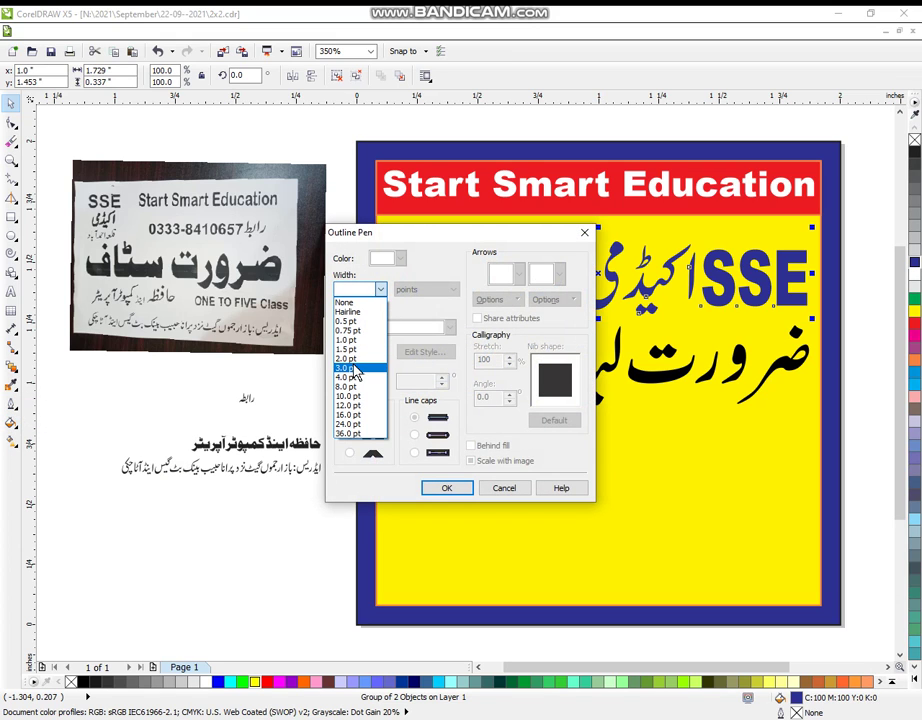
pyautogui.click(350, 377)
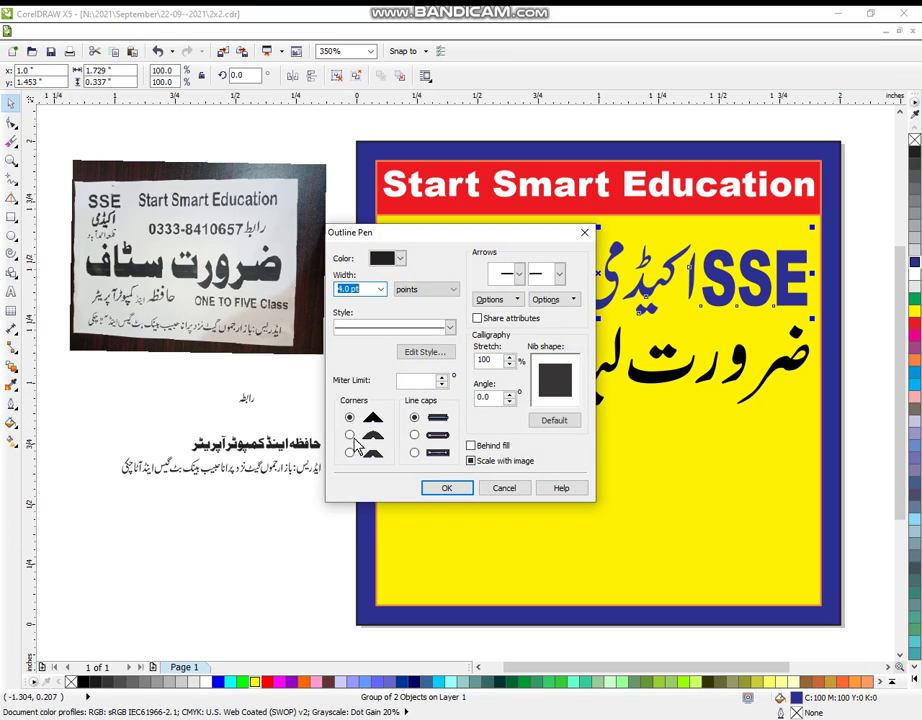
pyautogui.click(474, 462)
pyautogui.click(460, 489)
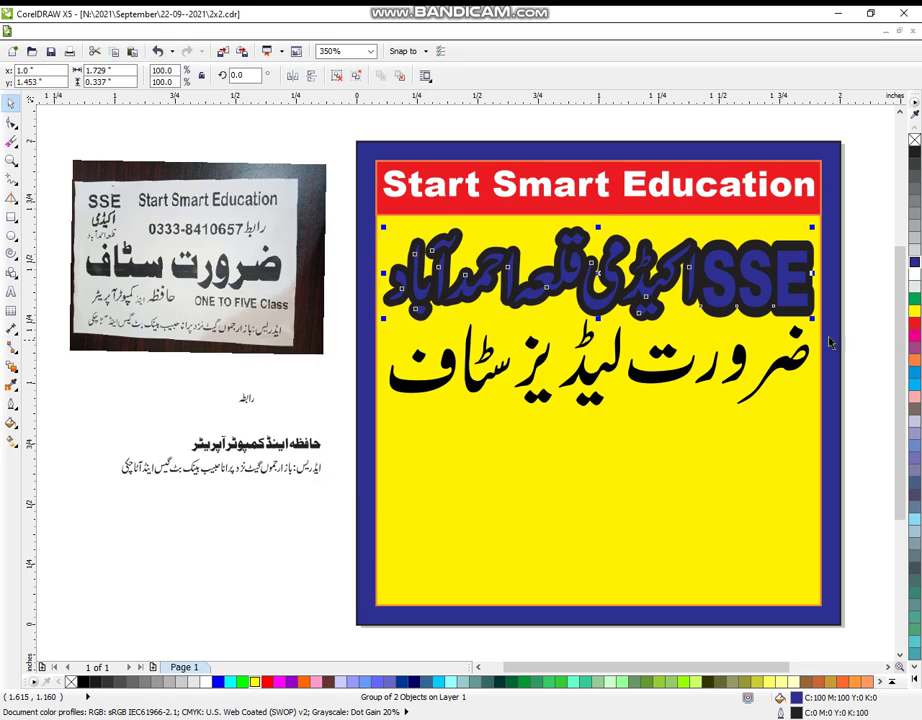
pyautogui.rightClick(913, 276)
pyautogui.click(875, 324)
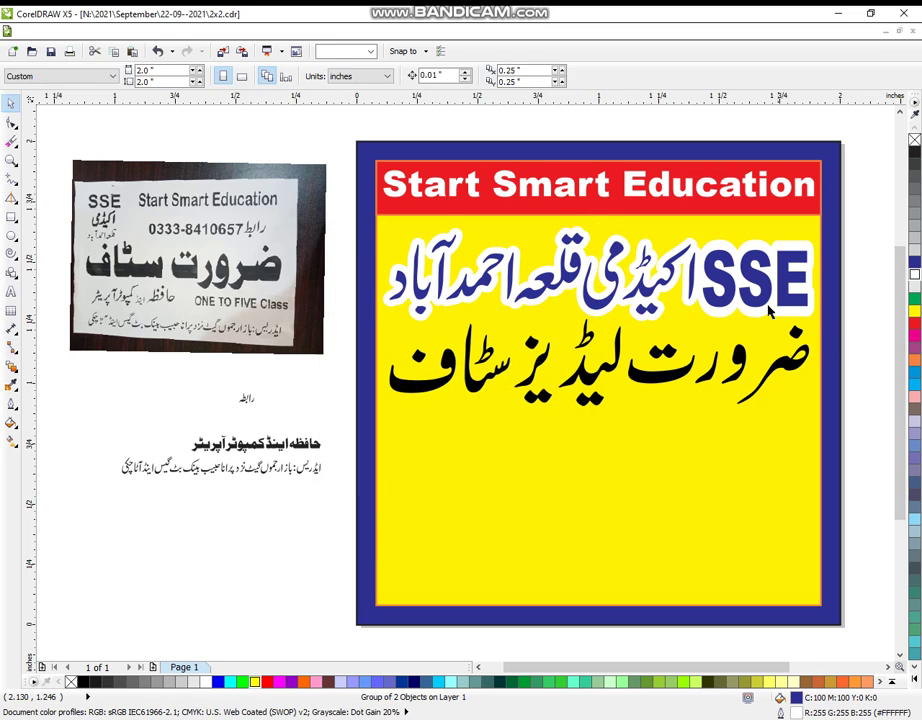
# - Try an offset duplicate behind the staff-wanted line, then remove it
pyautogui.click(710, 392)
pyautogui.keyDown('shift'); pyautogui.click(710, 392); pyautogui.keyUp('shift')
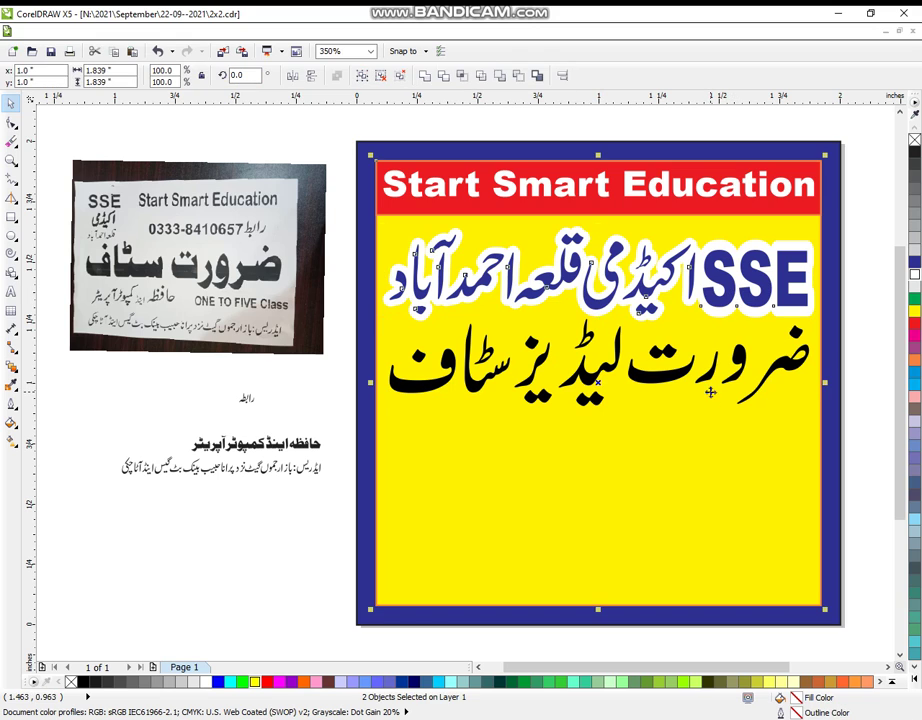
pyautogui.click(843, 435)
pyautogui.moveTo(875, 290); pyautogui.dragTo(375, 425)
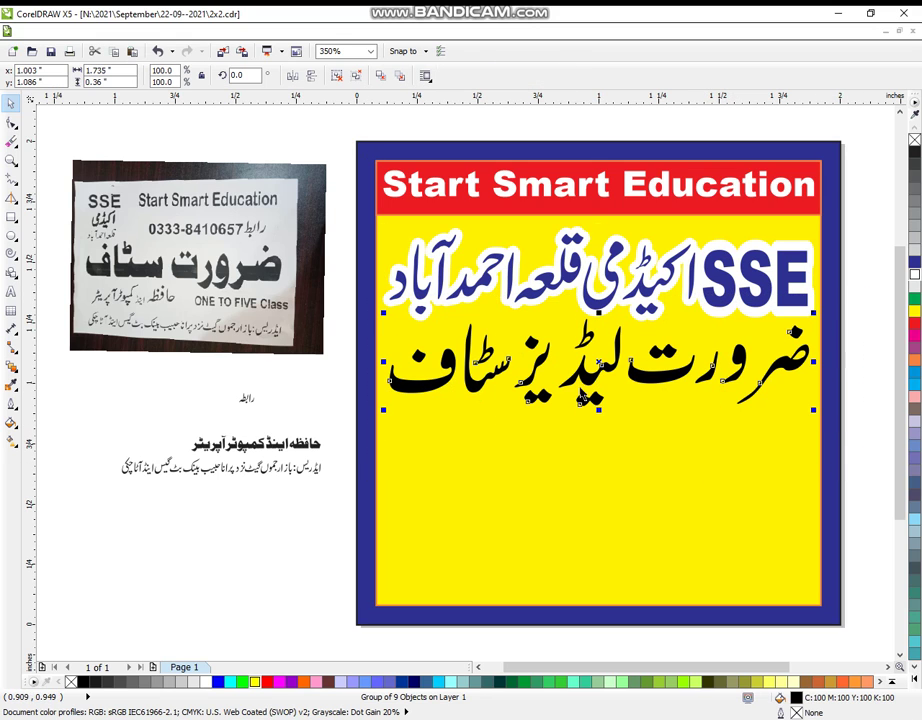
pyautogui.moveTo(580, 401); pyautogui.dragTo(578, 416)
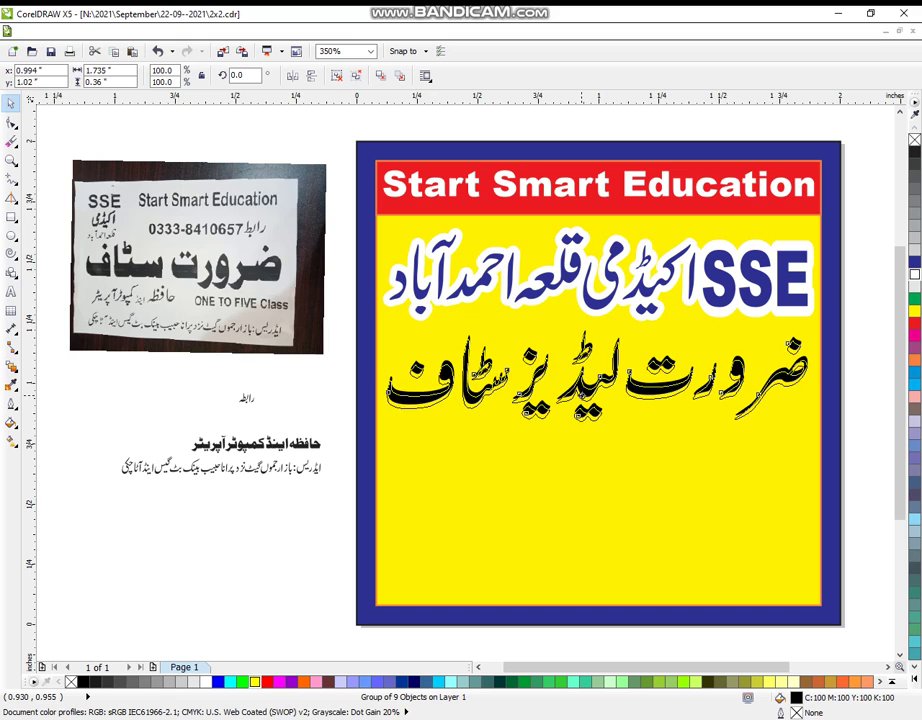
pyautogui.keyDown('shift'); pyautogui.click(600, 395); pyautogui.keyUp('shift')
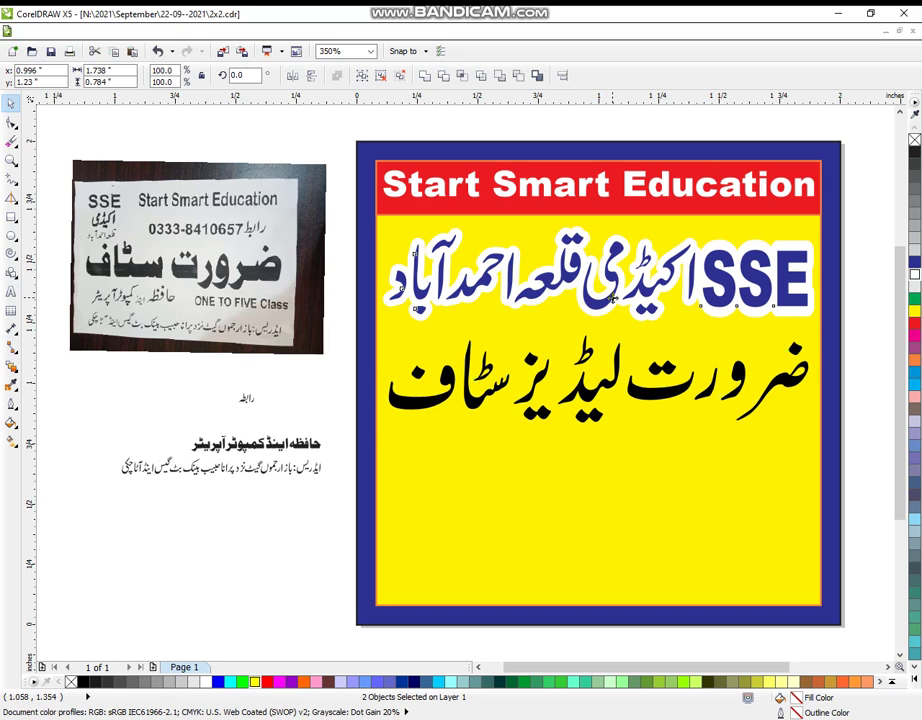
pyautogui.click(292, 558)
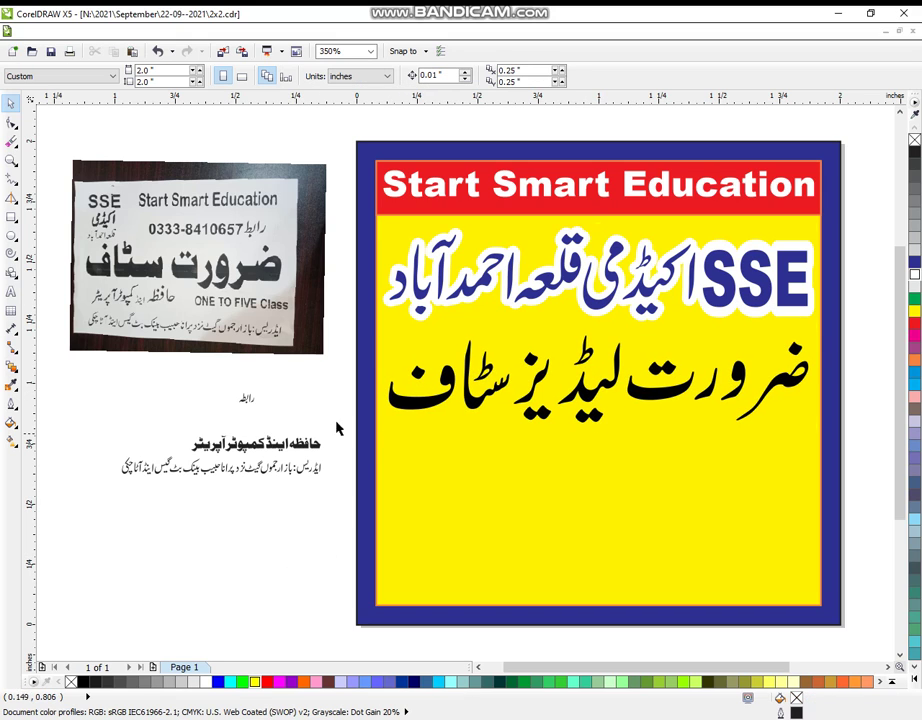
# - Draw a box across the lower panel, round its corners slightly and fill it white
pyautogui.click(11, 216)
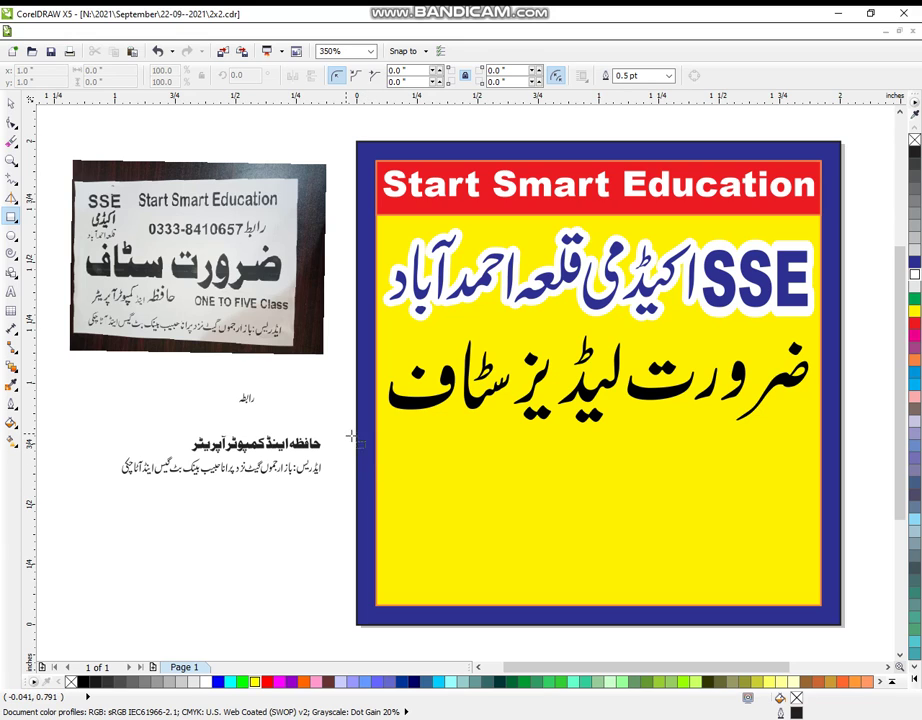
pyautogui.moveTo(395, 437); pyautogui.dragTo(818, 601)
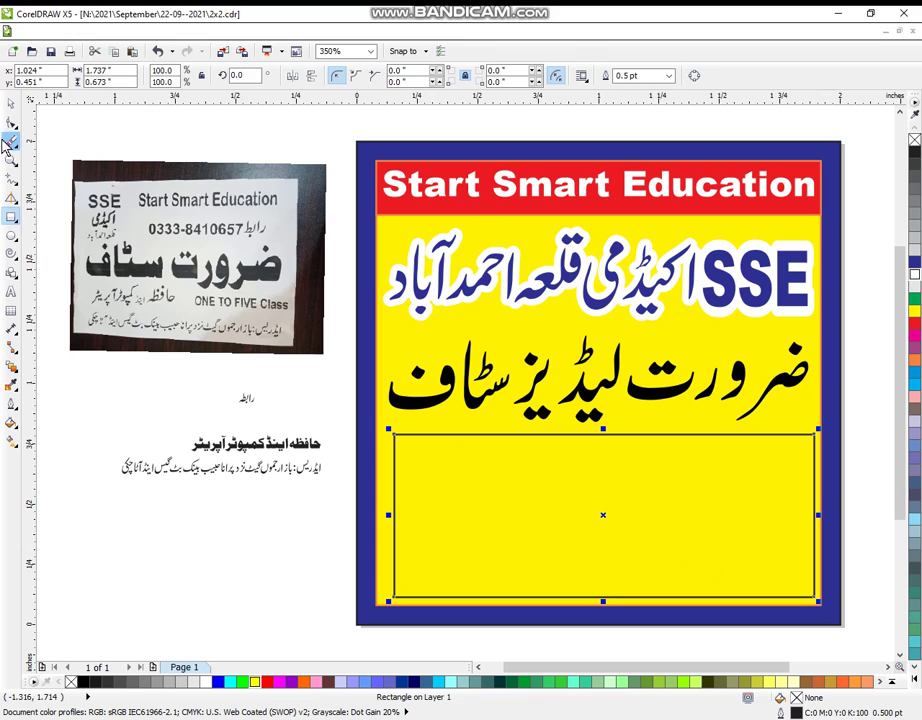
pyautogui.click(11, 124)
pyautogui.moveTo(397, 441); pyautogui.dragTo(397, 451)
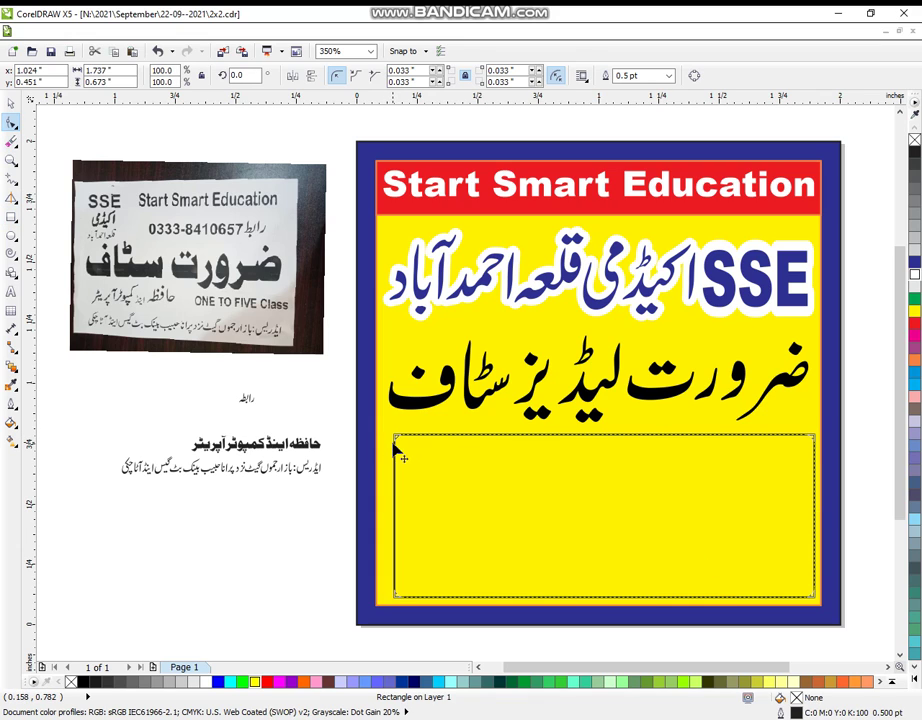
pyautogui.press('space')
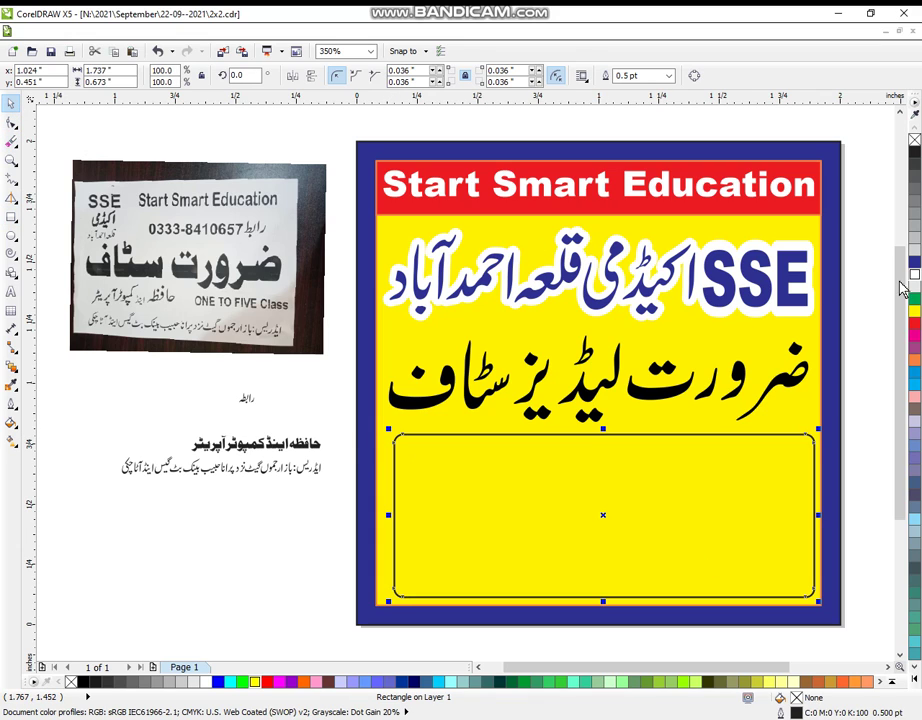
pyautogui.click(914, 281)
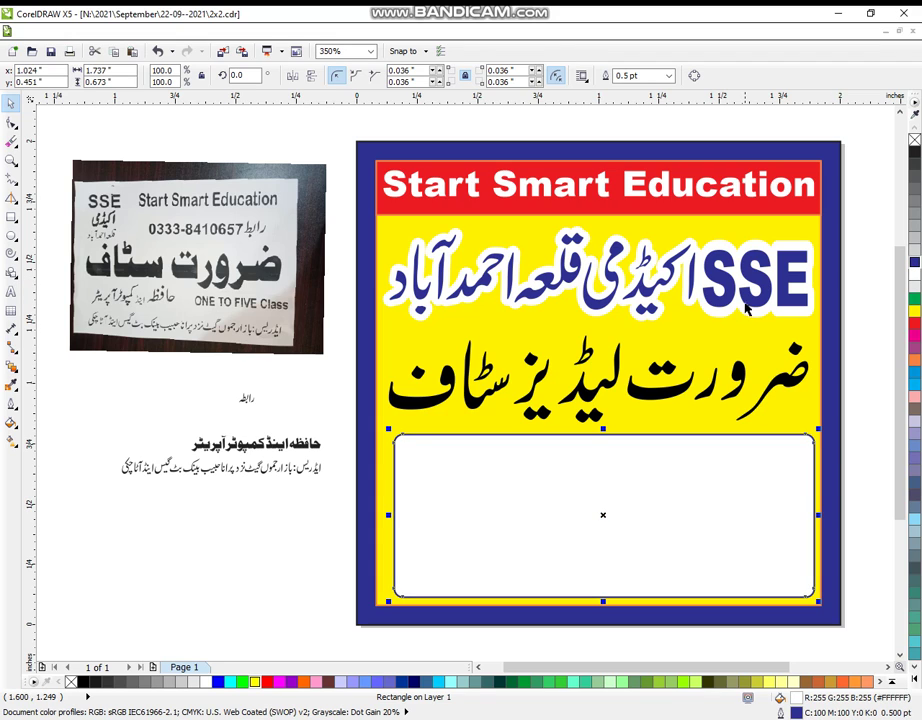
pyautogui.keyDown('shift'); pyautogui.click(686, 400); pyautogui.keyUp('shift')
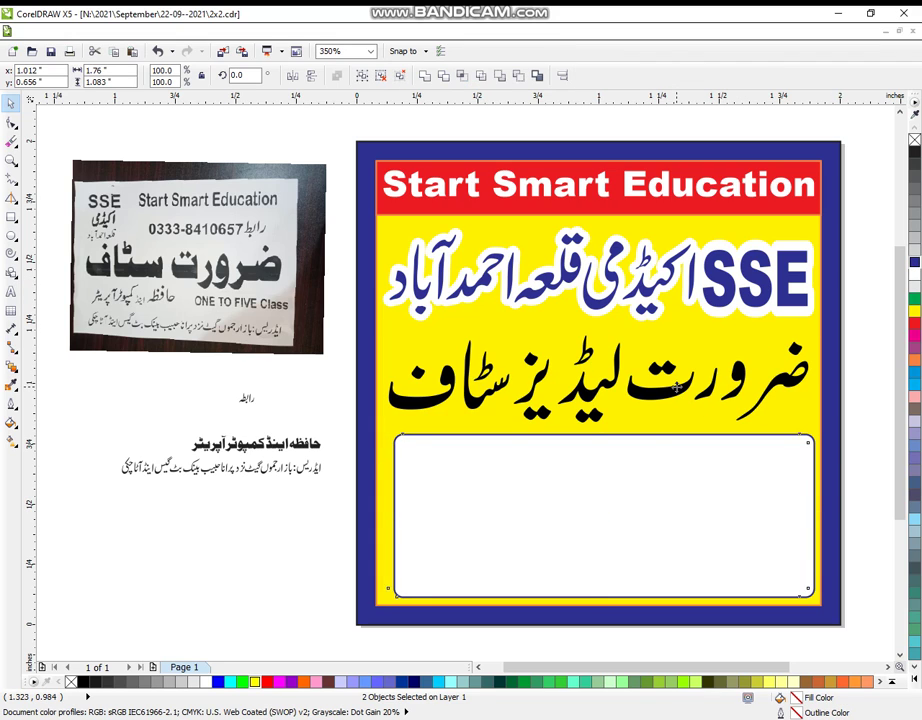
pyautogui.click(179, 411)
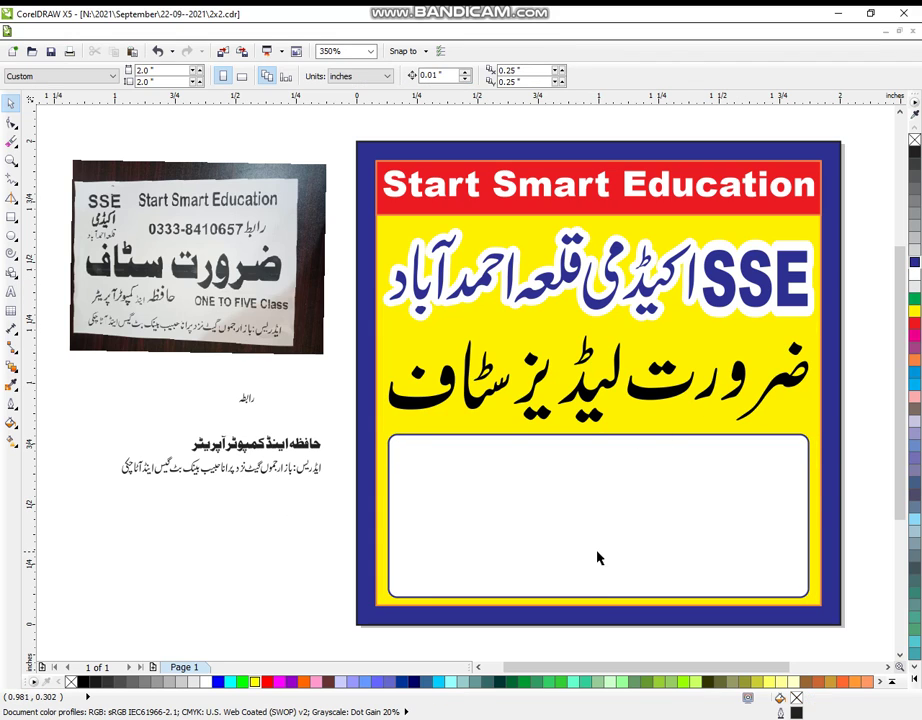
pyautogui.click(613, 441)
# - Lower the white box's top edge and move the grouped computer-operator line onto the board
pyautogui.moveTo(603, 433); pyautogui.dragTo(599, 488)
pyautogui.moveTo(142, 408); pyautogui.dragTo(383, 461)
pyautogui.hotkey('ctrl', 'g')
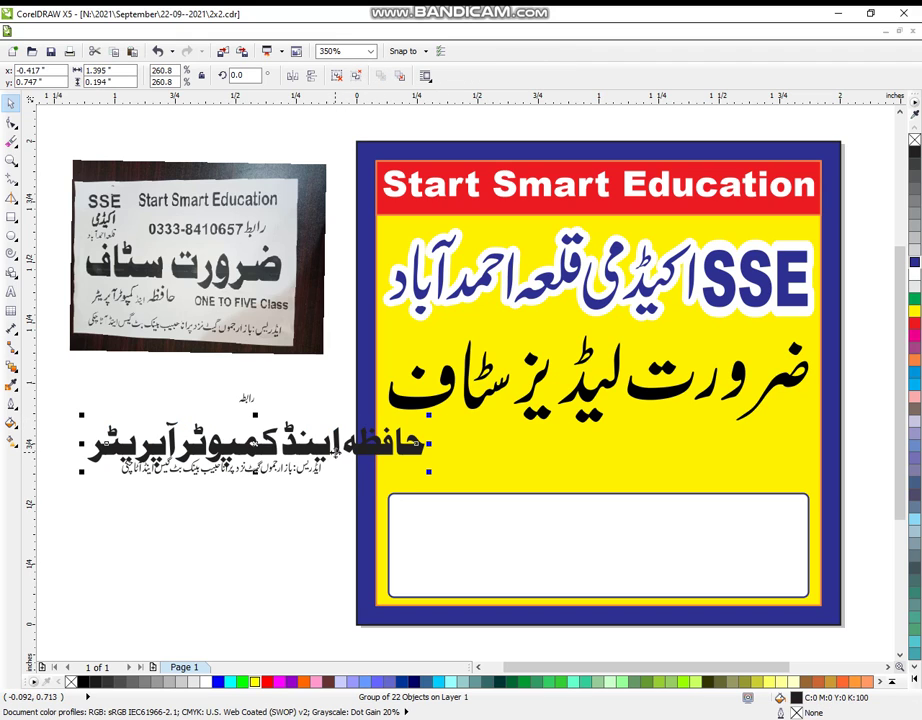
pyautogui.moveTo(261, 446); pyautogui.dragTo(606, 455)
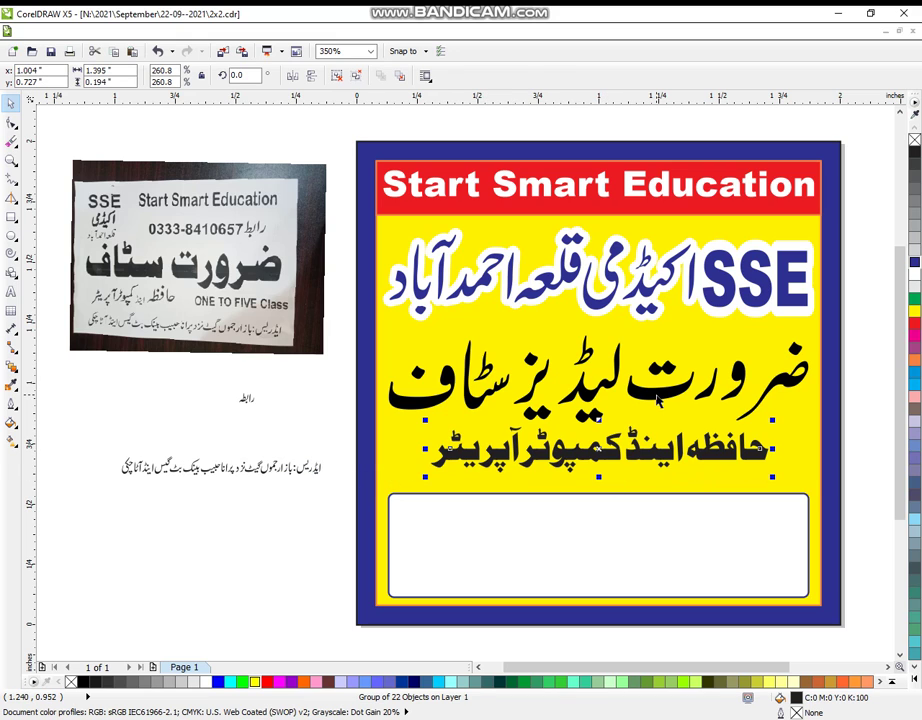
# - Shorten the white box further and line up the computer-operator text with the staff-wanted headline
pyautogui.keyDown('shift'); pyautogui.click(657, 398); pyautogui.keyUp('shift')
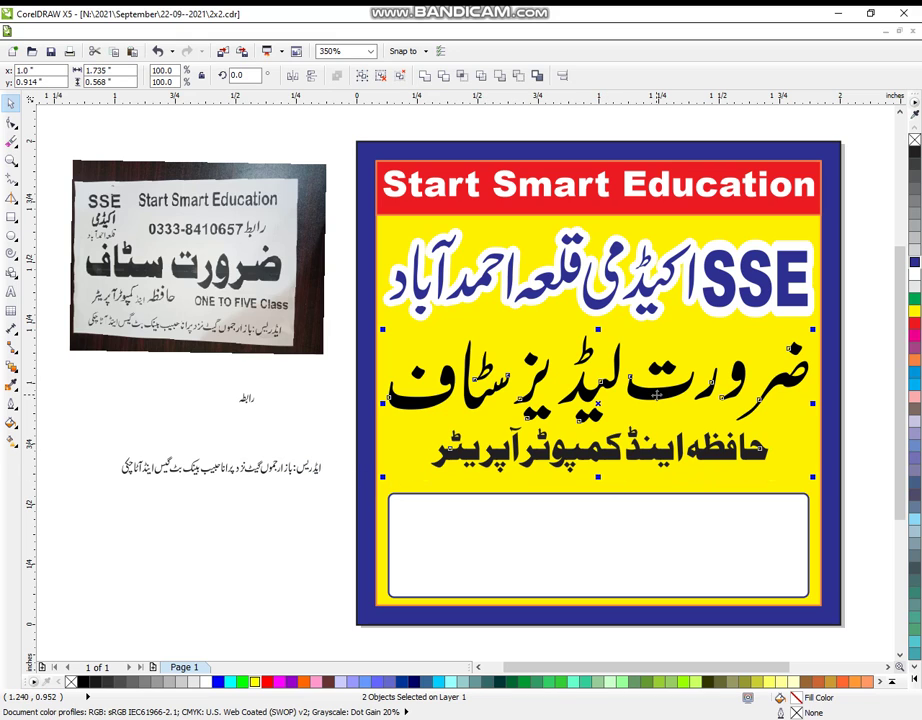
pyautogui.click(646, 550)
pyautogui.moveTo(601, 488); pyautogui.dragTo(603, 515)
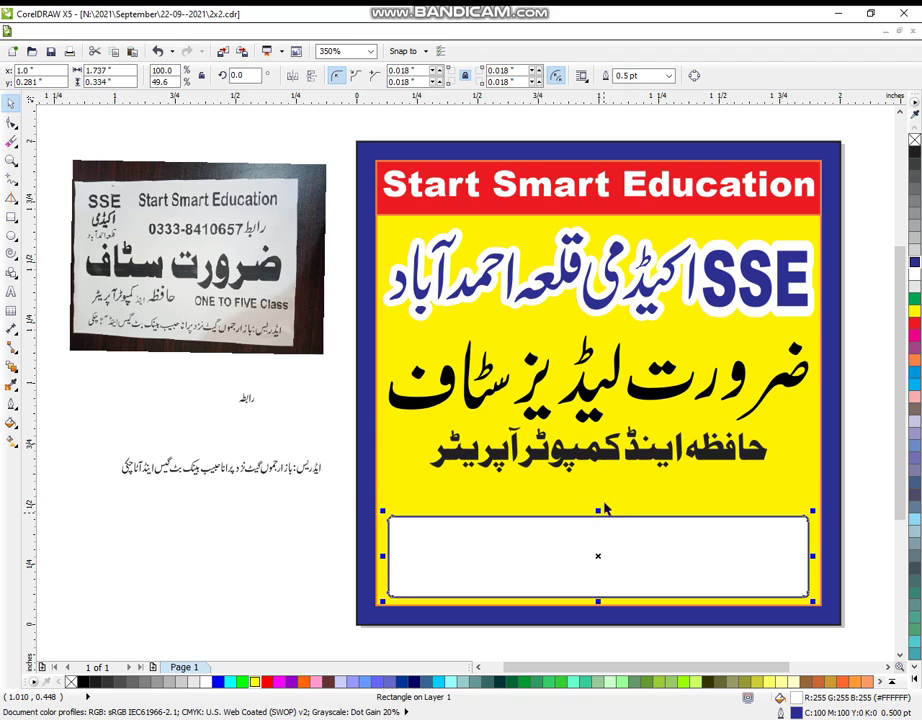
pyautogui.click(640, 462)
pyautogui.keyDown('shift'); pyautogui.click(705, 400); pyautogui.keyUp('shift')
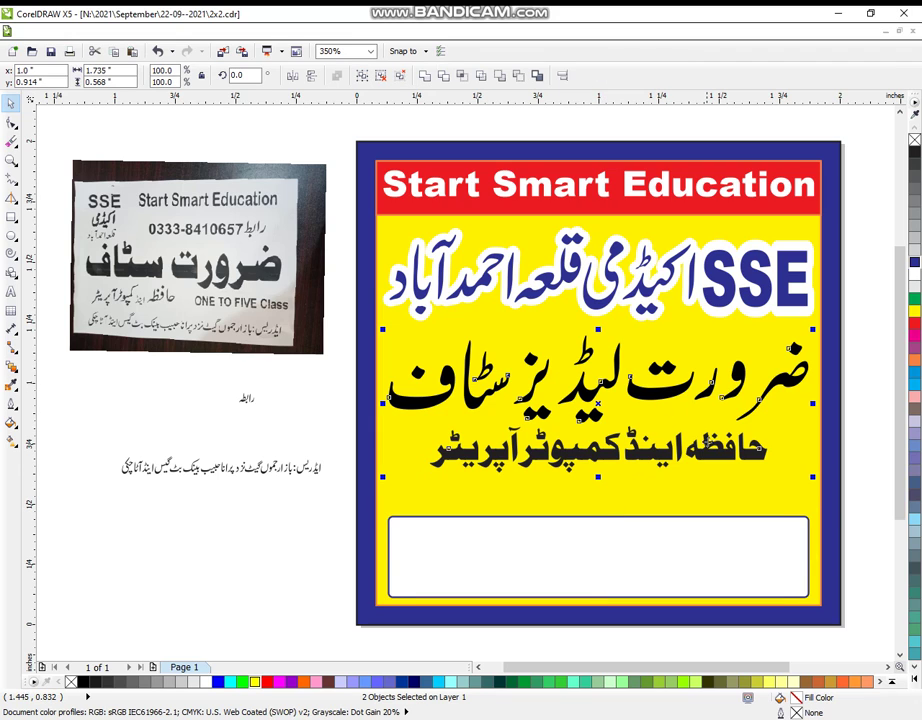
pyautogui.click(916, 680)
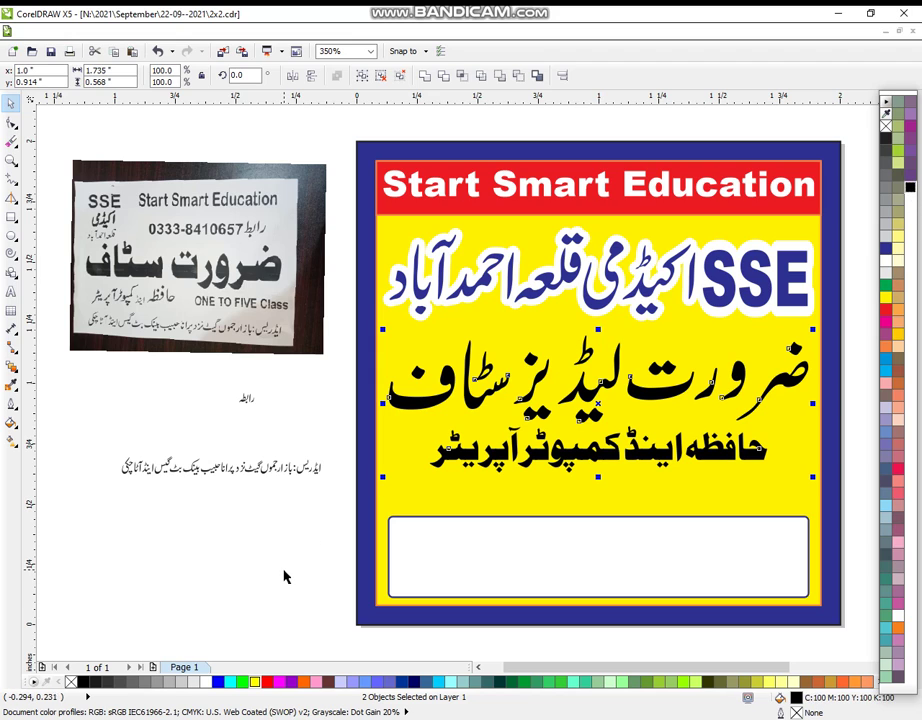
pyautogui.click(284, 576)
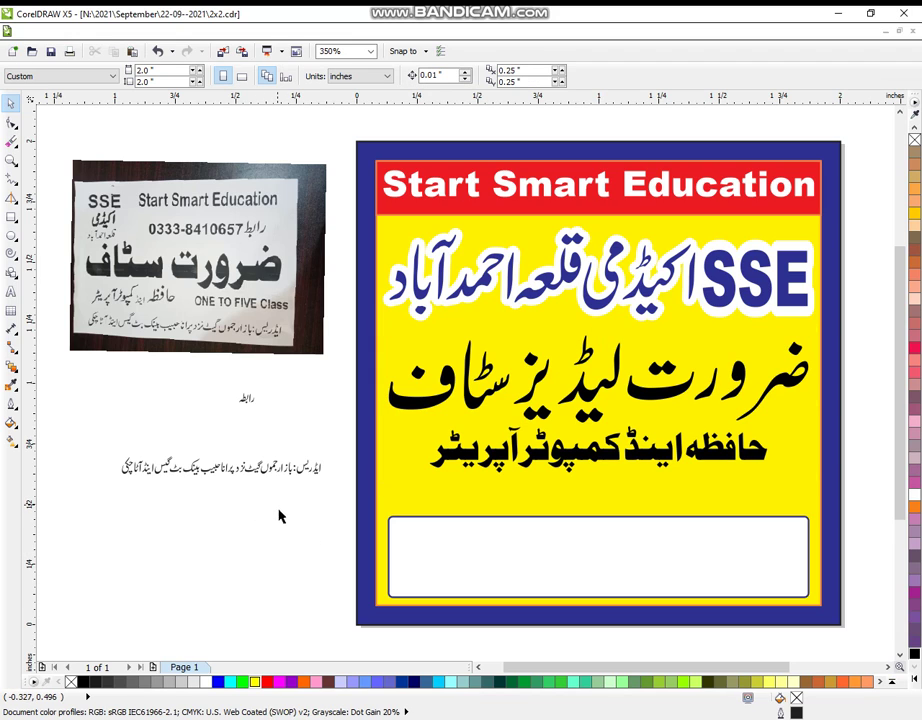
# - Copy the Start Smart Education header above the white box and retype it as 'One To Five Class'
pyautogui.click(596, 188)
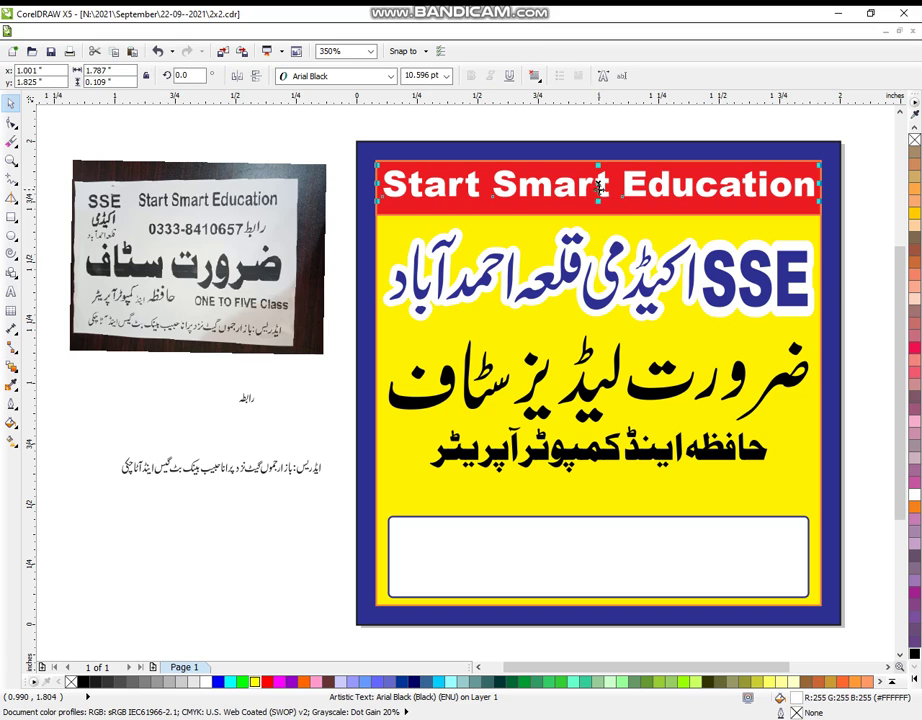
pyautogui.moveTo(601, 209); pyautogui.dragTo(602, 496)
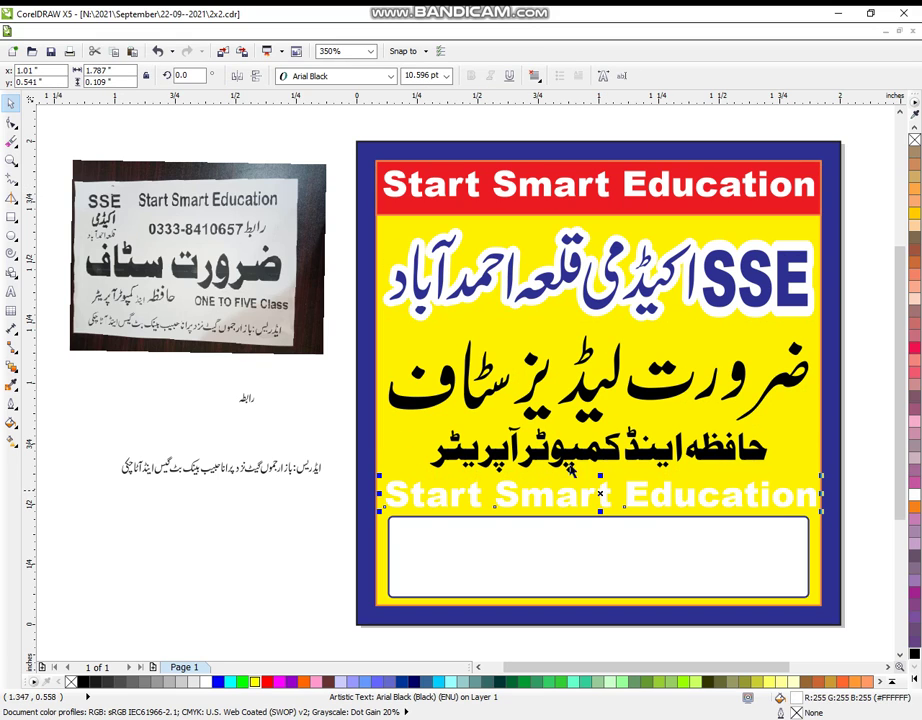
pyautogui.click(13, 293)
pyautogui.press('BackSpace')
pyautogui.press('BackSpace')
pyautogui.press('BackSpace')
pyautogui.press('BackSpace')
pyautogui.press('BackSpace')
pyautogui.press('BackSpace')
pyautogui.press('BackSpace')
pyautogui.press('BackSpace')
pyautogui.press('BackSpace')
pyautogui.press('BackSpace')
pyautogui.press('BackSpace')
pyautogui.press('BackSpace')
pyautogui.press('BackSpace')
pyautogui.press('BackSpace')
pyautogui.press('BackSpace')
pyautogui.press('BackSpace')
pyautogui.press('BackSpace')
pyautogui.press('BackSpace')
pyautogui.press('BackSpace')
pyautogui.press('BackSpace')
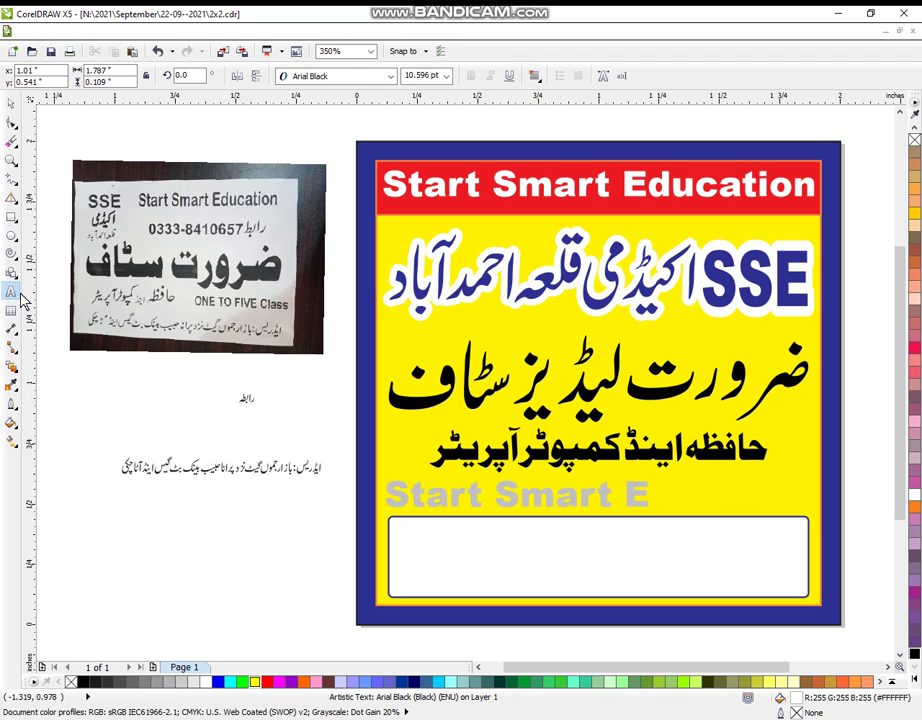
pyautogui.write('One')
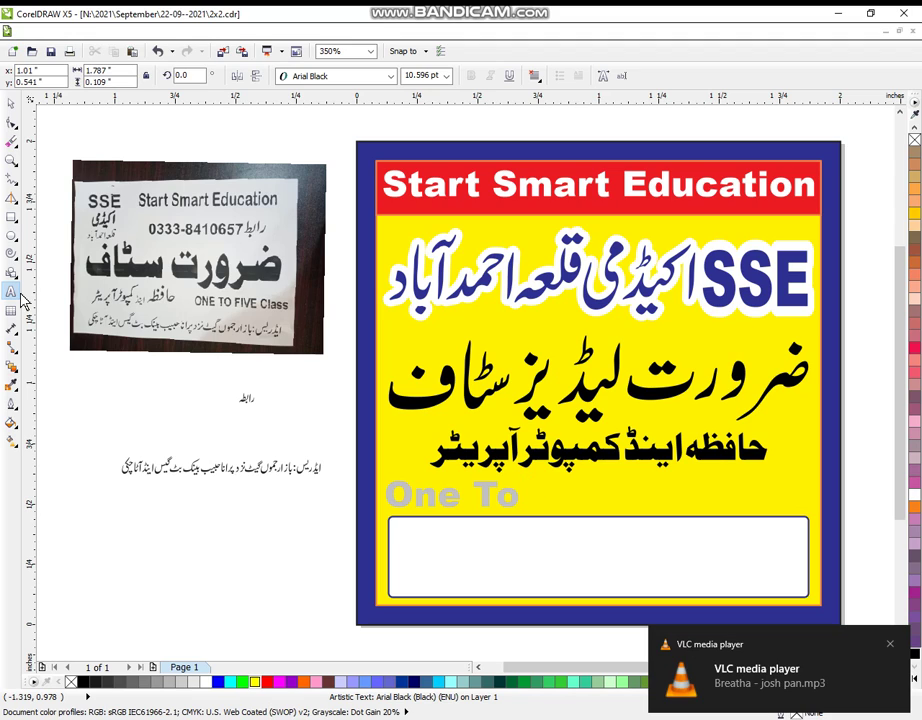
pyautogui.write(' To Five')
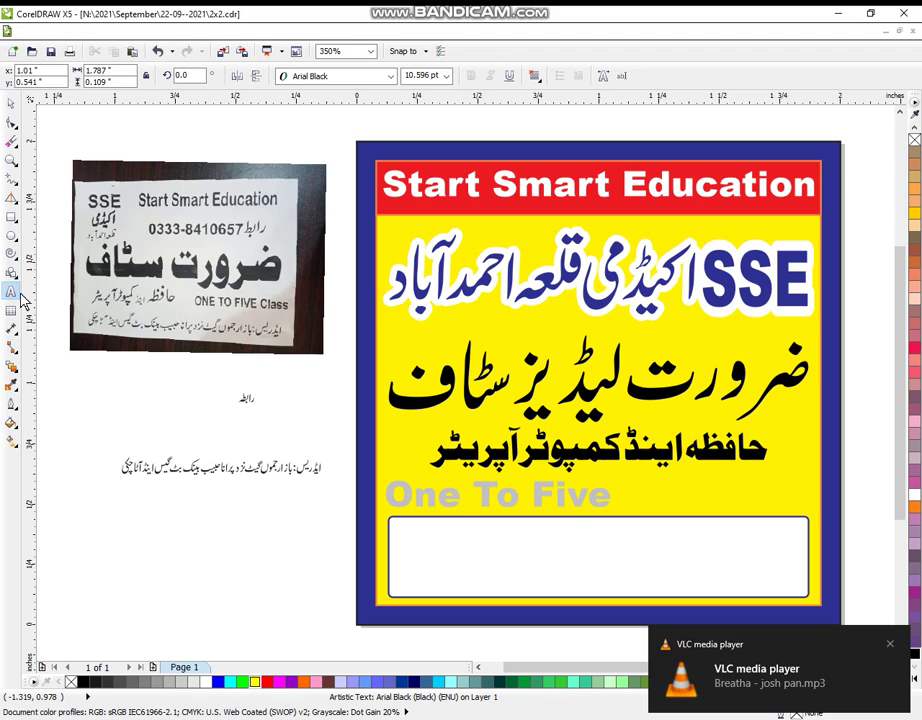
pyautogui.write(' Clas')
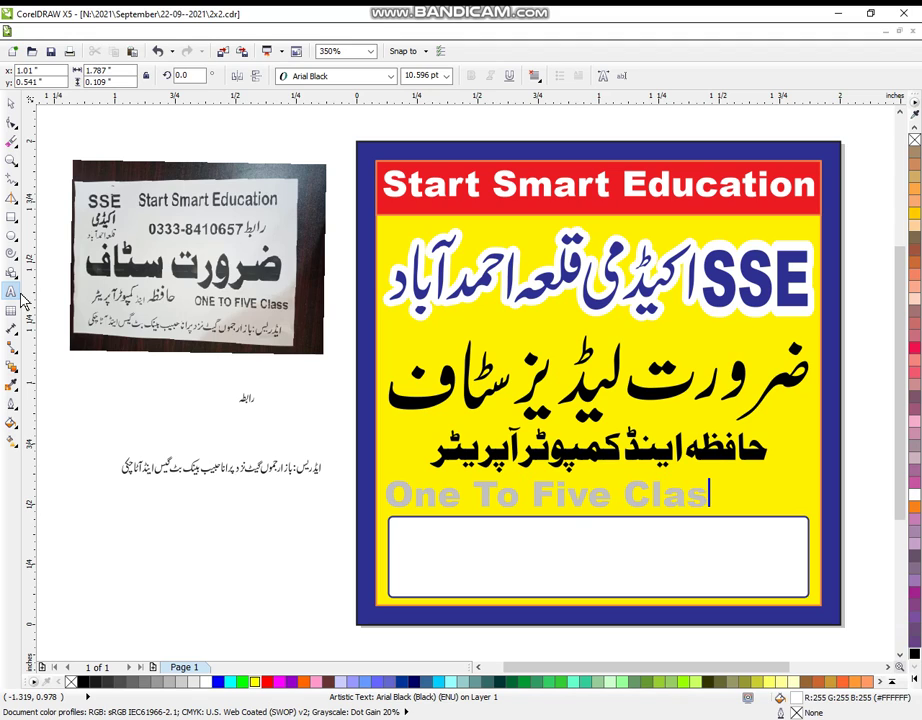
pyautogui.write('s')
# - Centre the One To Five Class text beneath the Urdu lines
pyautogui.click(10, 103)
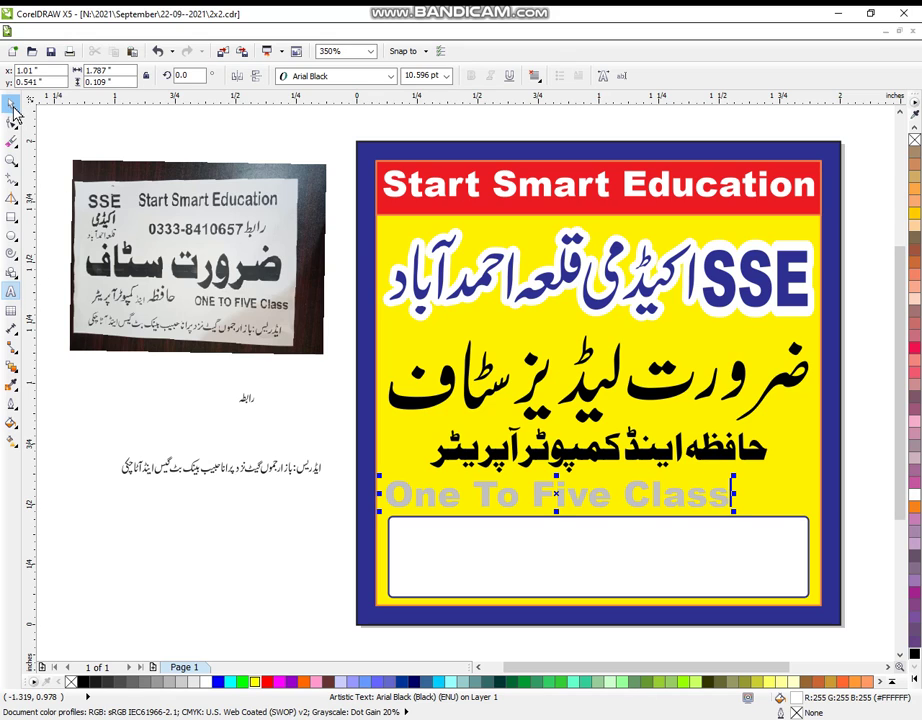
pyautogui.click(914, 689)
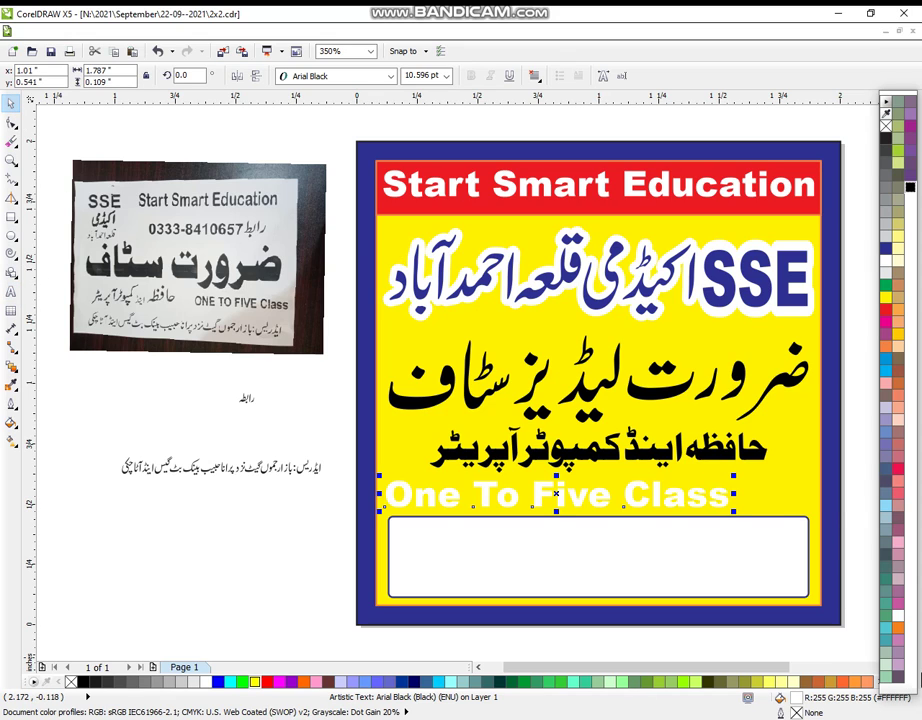
pyautogui.click(887, 250)
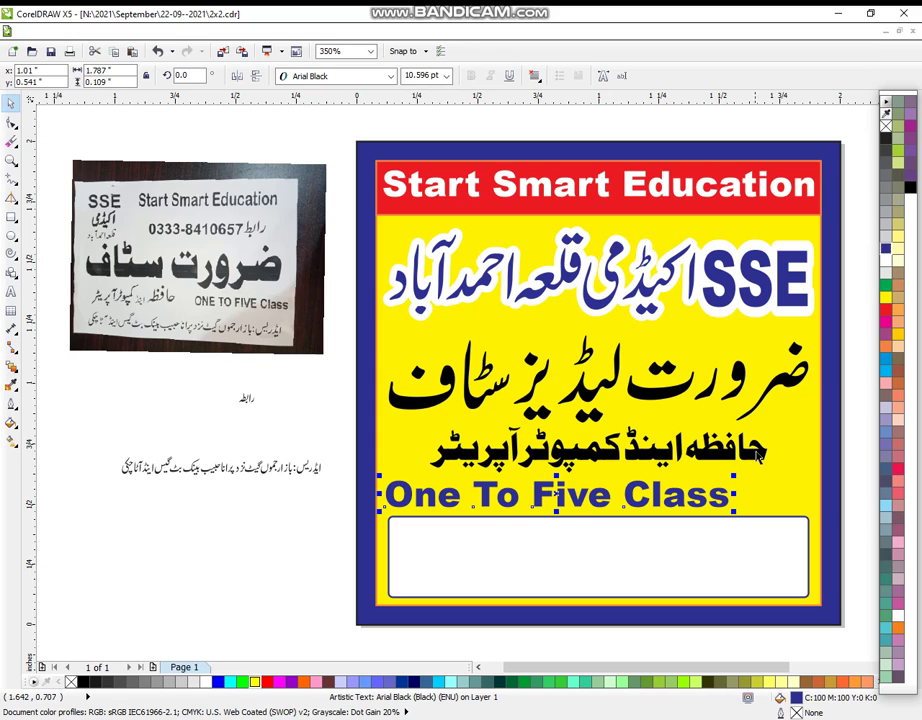
pyautogui.keyDown('shift'); pyautogui.click(758, 455); pyautogui.keyUp('shift')
pyautogui.keyDown('shift'); pyautogui.click(783, 380); pyautogui.keyUp('shift')
pyautogui.press('c')
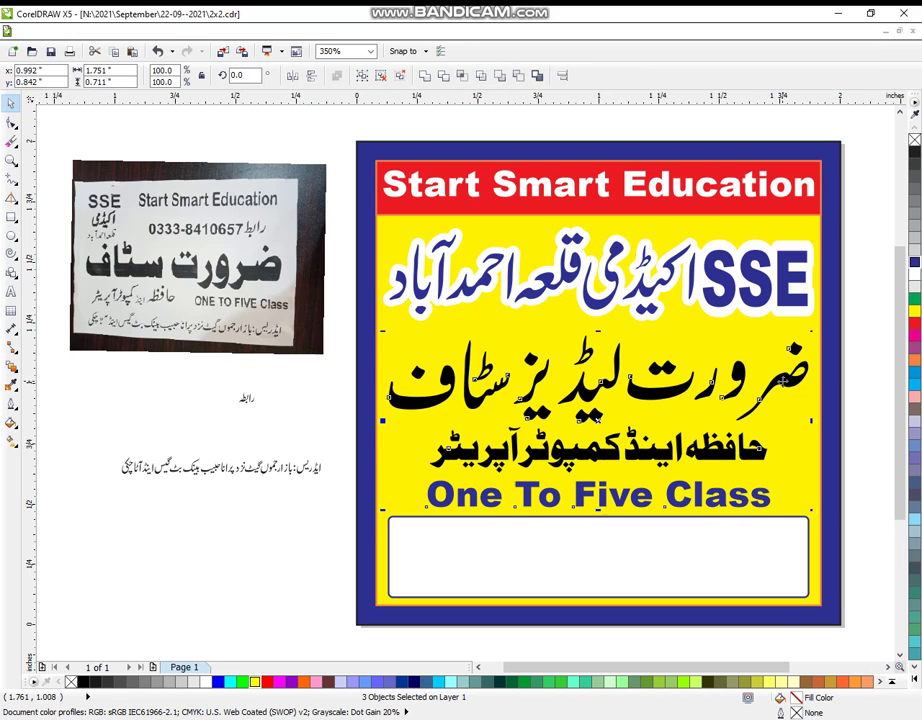
pyautogui.click(852, 551)
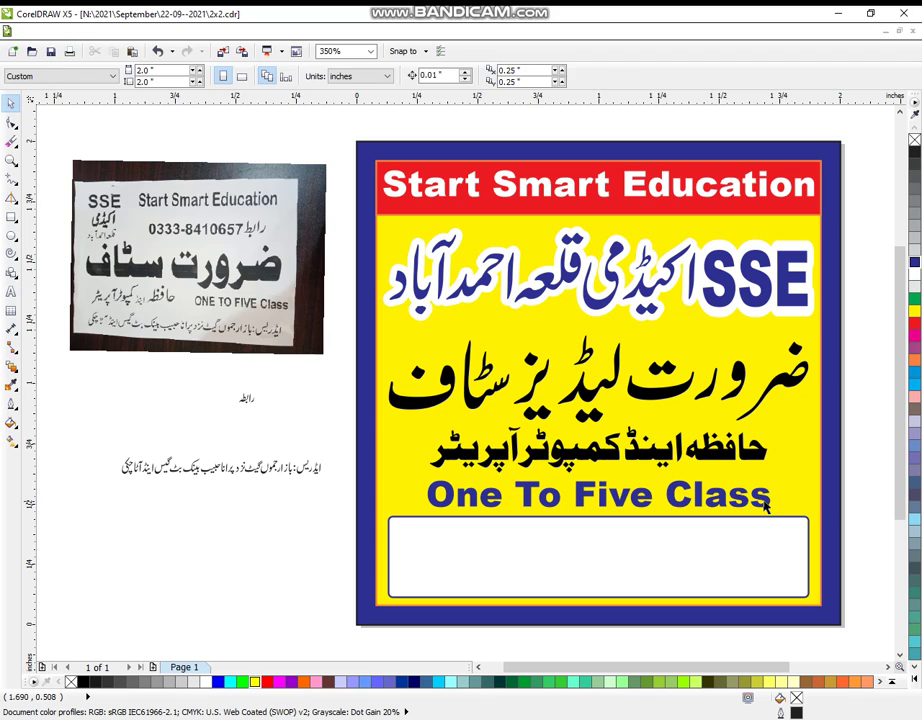
# - Fill One To Five Class red and give it a 2.0 pt outline that scales with the image
pyautogui.click(745, 495)
pyautogui.click(915, 333)
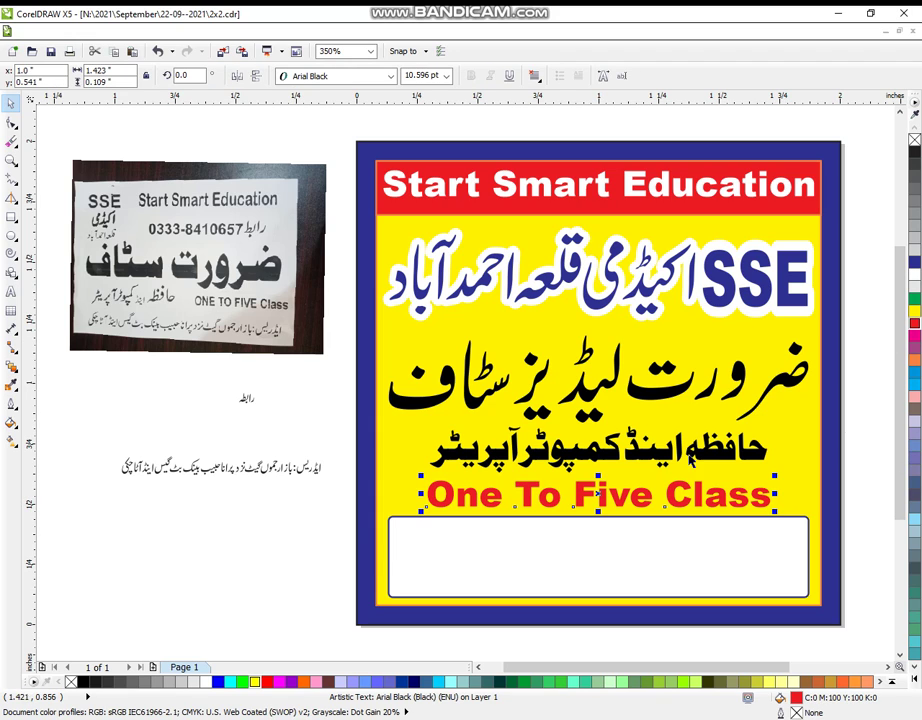
pyautogui.click(12, 402)
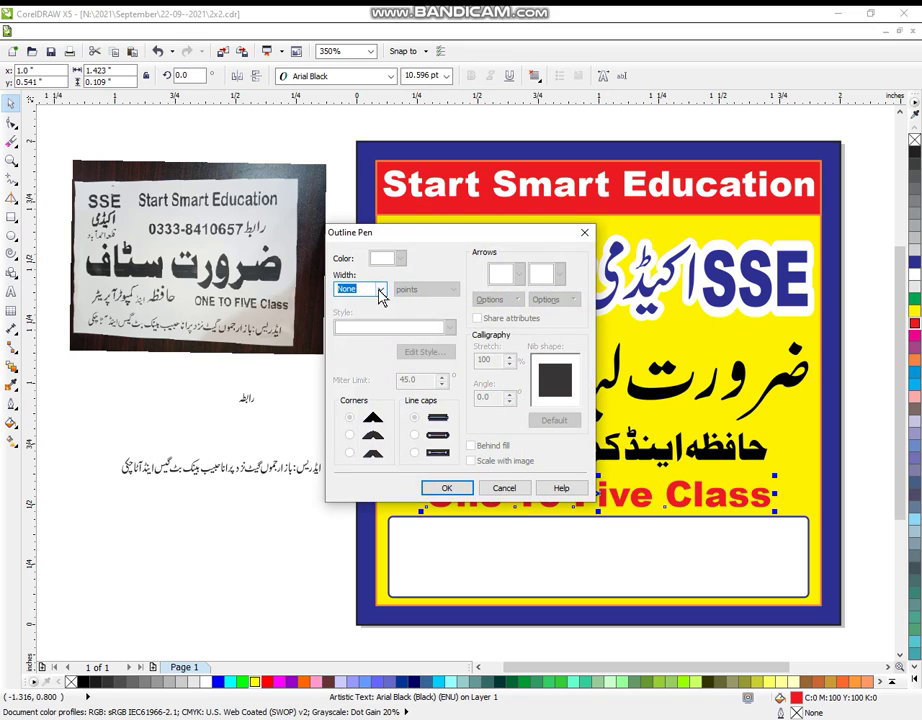
pyautogui.click(380, 289)
pyautogui.click(360, 362)
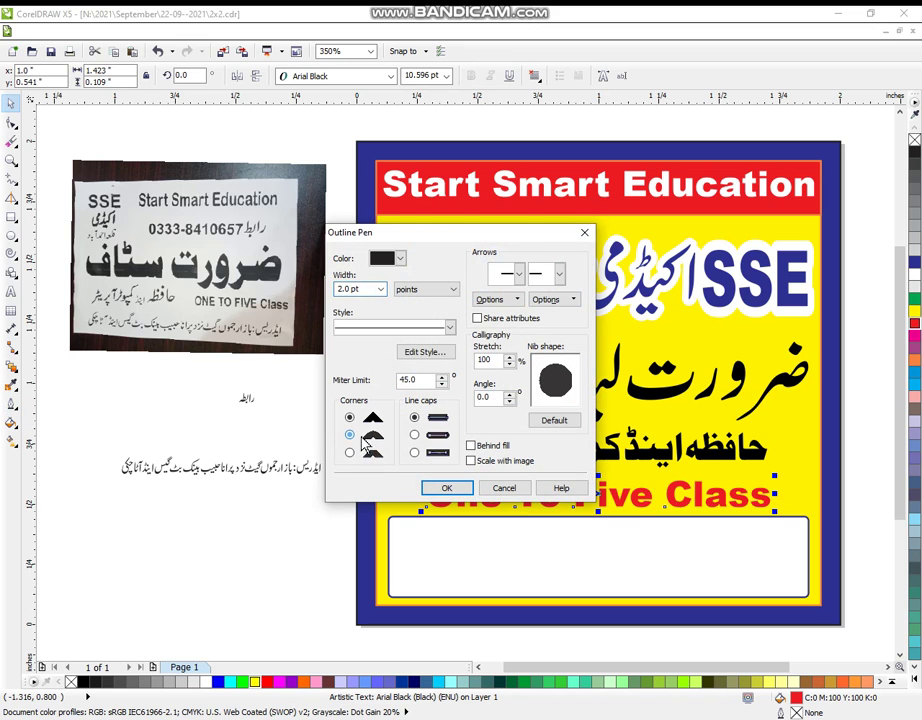
pyautogui.click(471, 461)
pyautogui.click(447, 488)
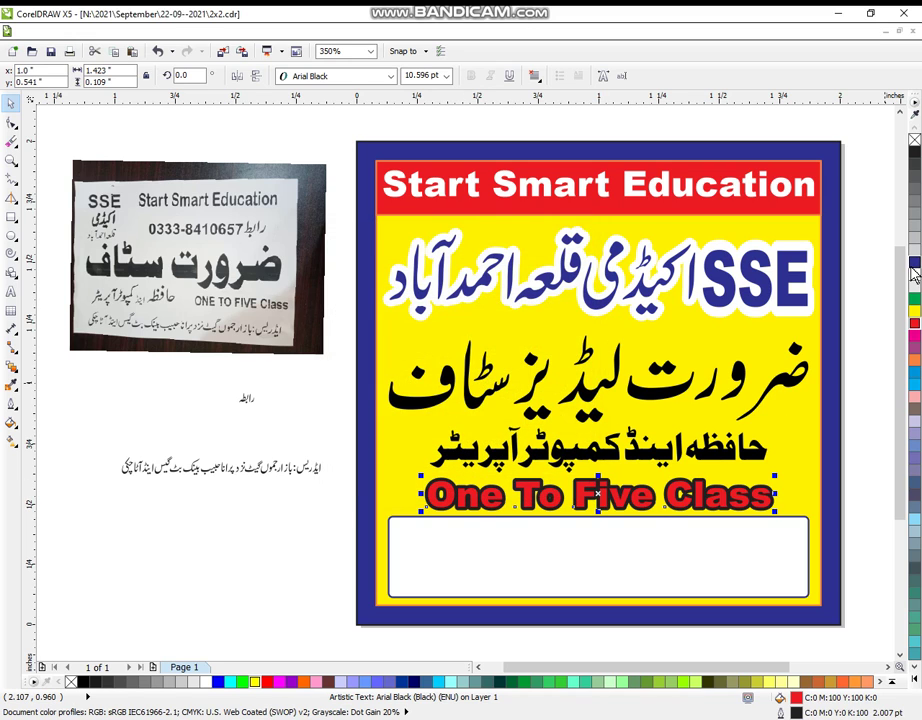
pyautogui.click(864, 370)
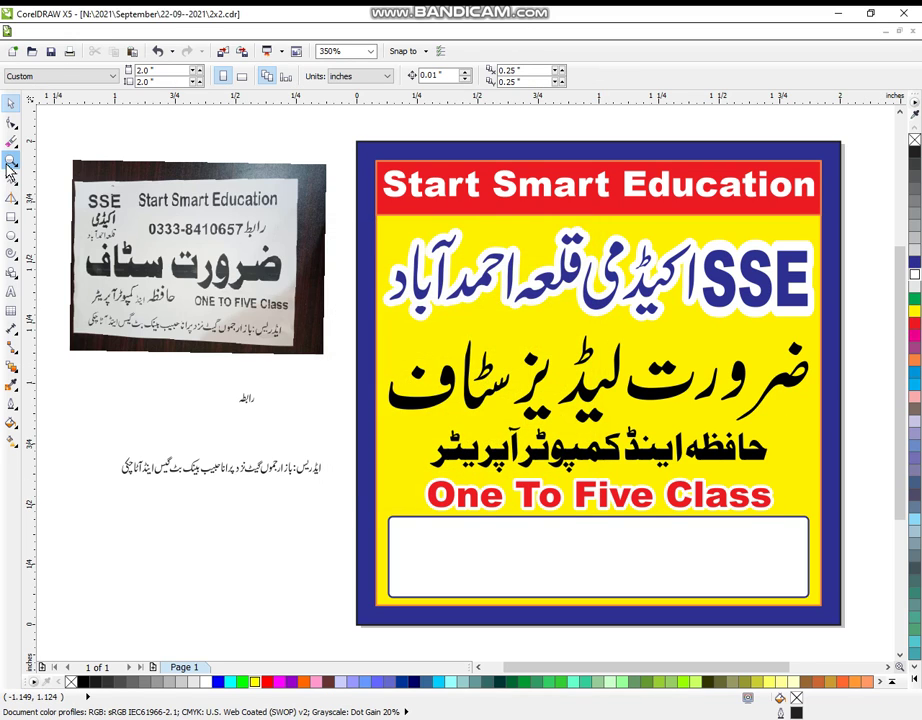
# - Group the Urdu address line, enlarge it to fill the white box, and colour it green
pyautogui.doubleClick(9, 162)
pyautogui.moveTo(117, 370); pyautogui.dragTo(783, 706)
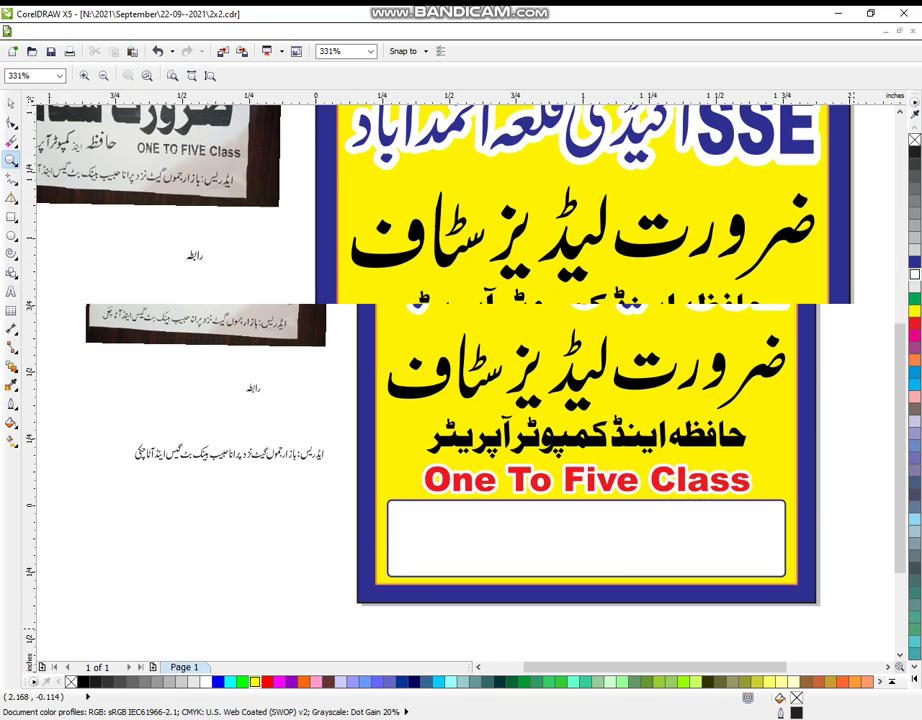
pyautogui.moveTo(385, 718)
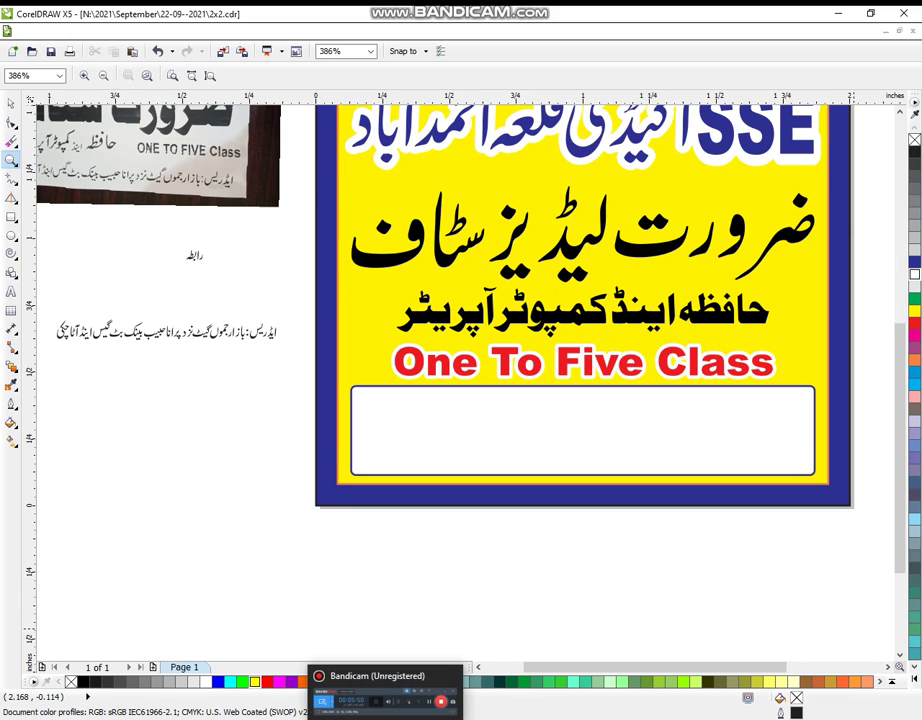
pyautogui.scroll(-1, 413, 565)
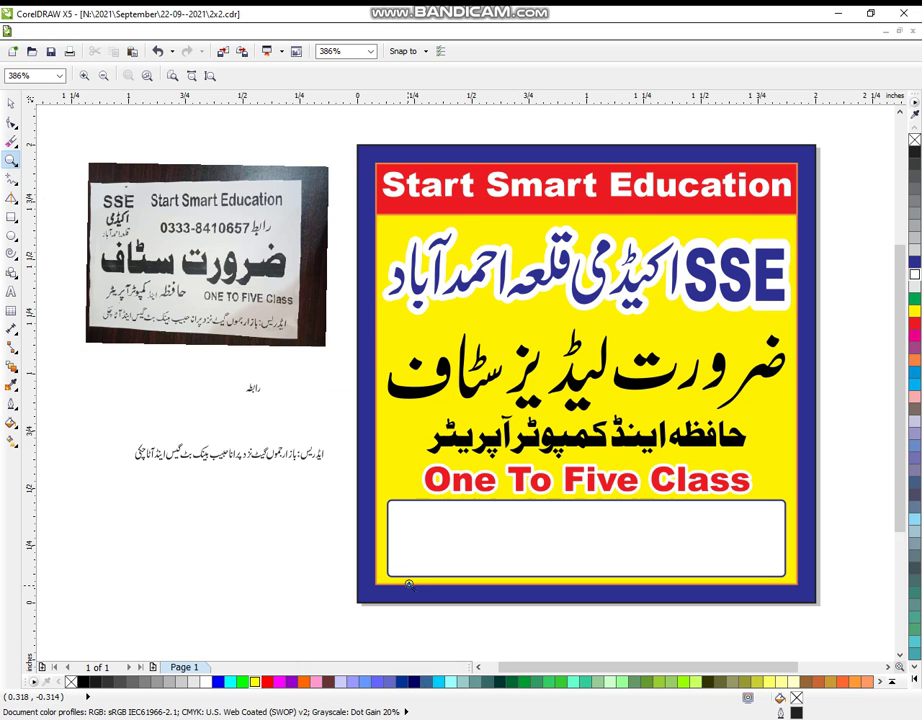
pyautogui.scroll(-1, 93, 333)
pyautogui.moveTo(97, 309); pyautogui.dragTo(785, 611)
pyautogui.moveTo(76, 244); pyautogui.dragTo(875, 578)
pyautogui.click(9, 110)
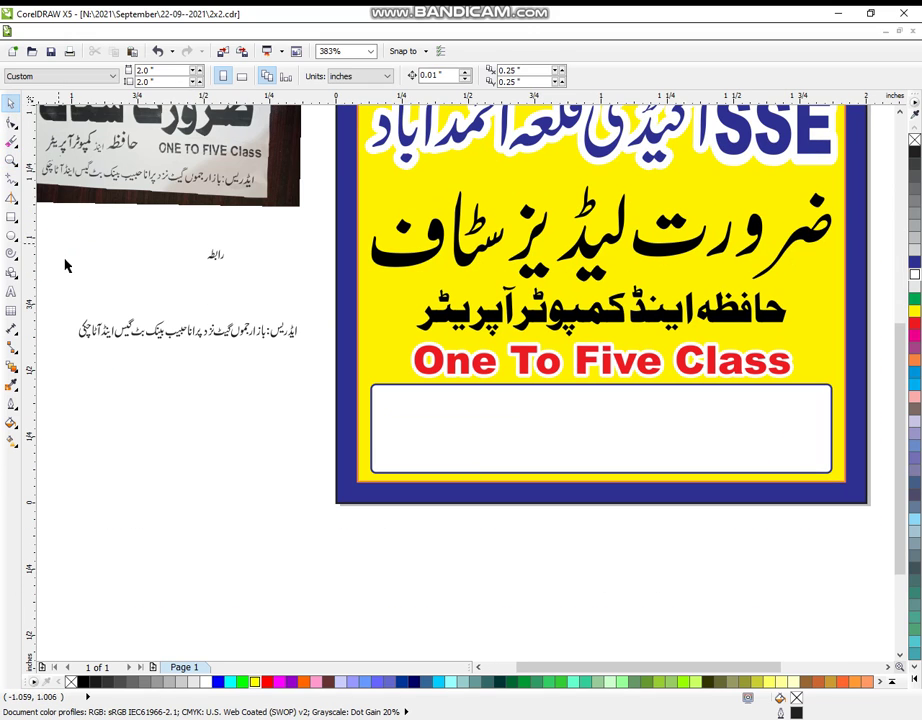
pyautogui.moveTo(55, 301); pyautogui.dragTo(285, 371)
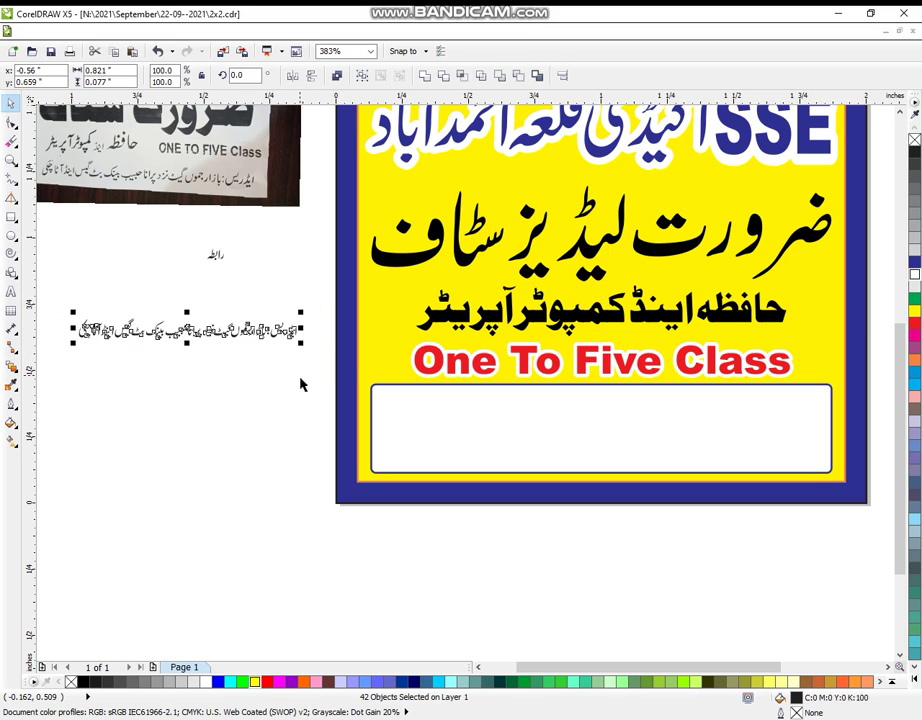
pyautogui.hotkey('ctrl', 'g')
pyautogui.moveTo(301, 313); pyautogui.dragTo(455, 294)
pyautogui.moveTo(261, 323); pyautogui.dragTo(630, 413)
pyautogui.moveTo(444, 432); pyautogui.dragTo(378, 465)
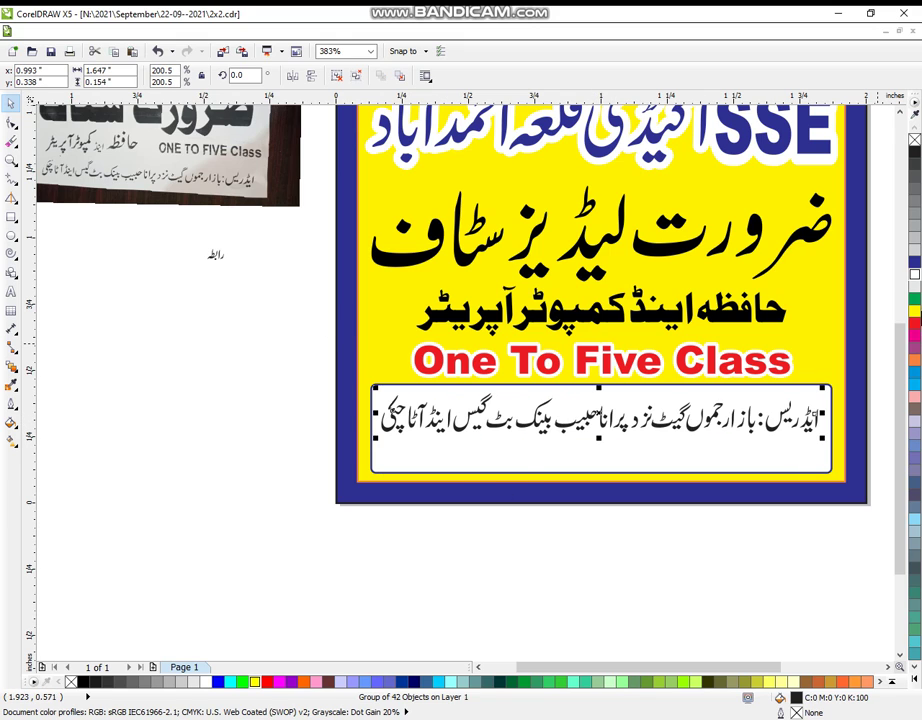
pyautogui.click(913, 300)
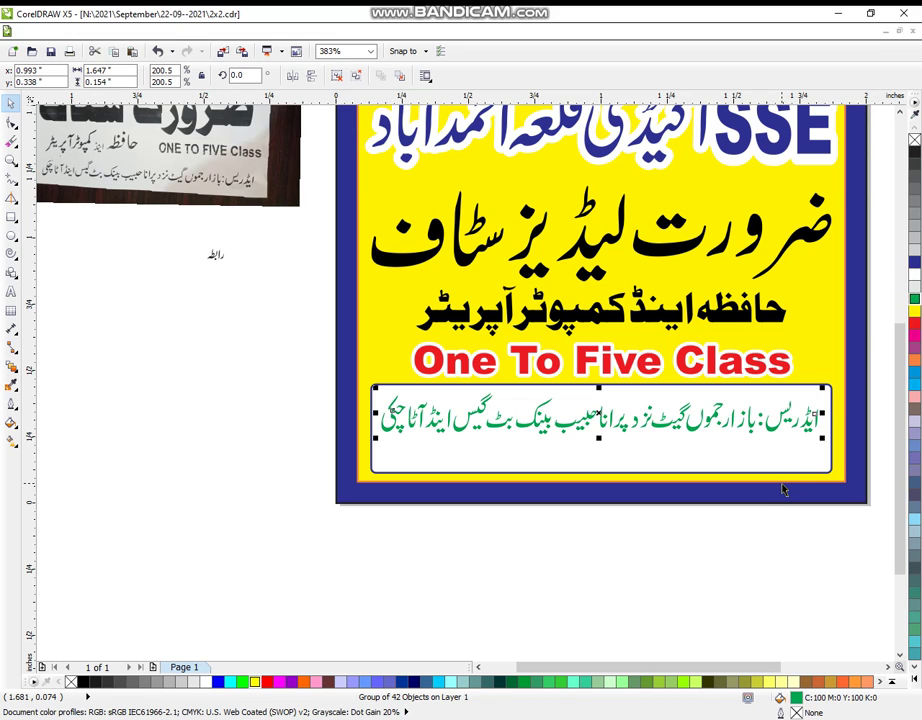
# - Group the رابطہ label, enlarge it to about double size, and colour it magenta
pyautogui.click(752, 528)
pyautogui.click(700, 432)
pyautogui.keyDown('shift'); pyautogui.click(700, 449); pyautogui.keyUp('shift')
pyautogui.click(160, 263)
pyautogui.moveTo(185, 228); pyautogui.dragTo(296, 357)
pyautogui.hotkey('ctrl', 'g')
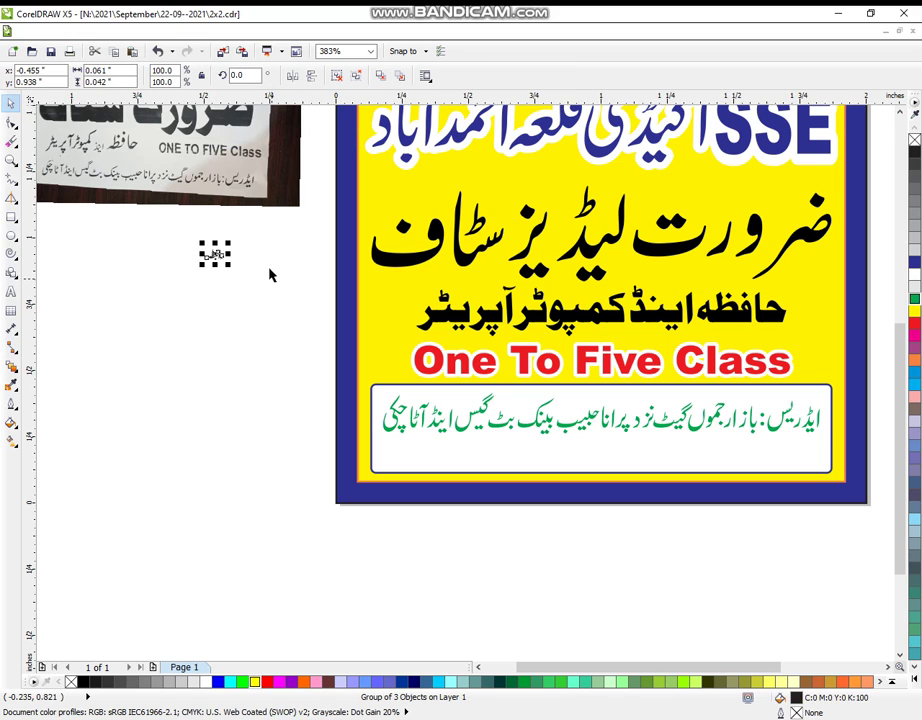
pyautogui.moveTo(230, 242); pyautogui.dragTo(792, 452)
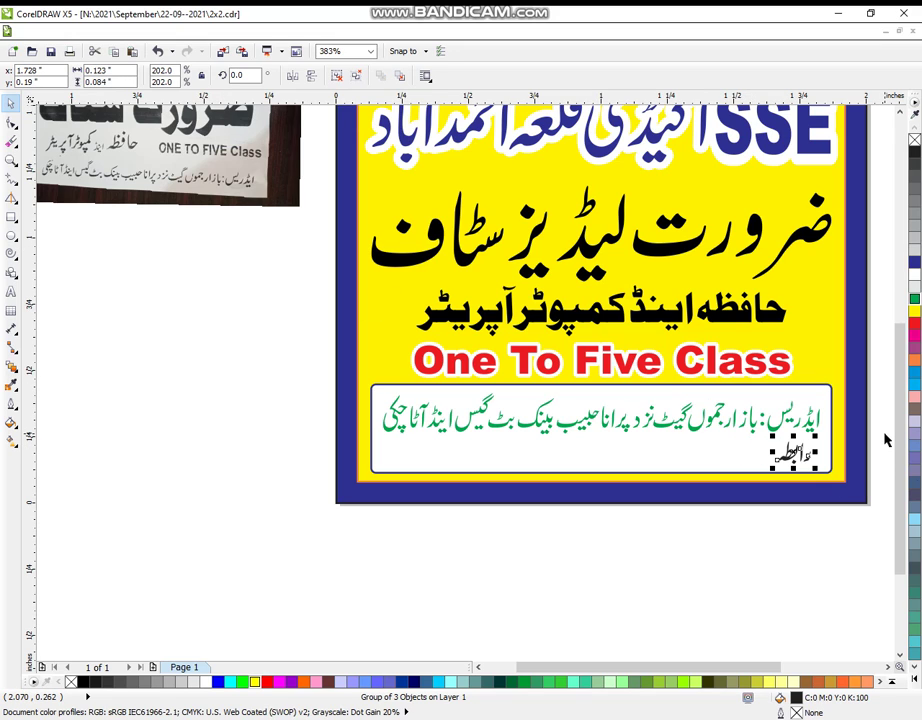
pyautogui.click(204, 430)
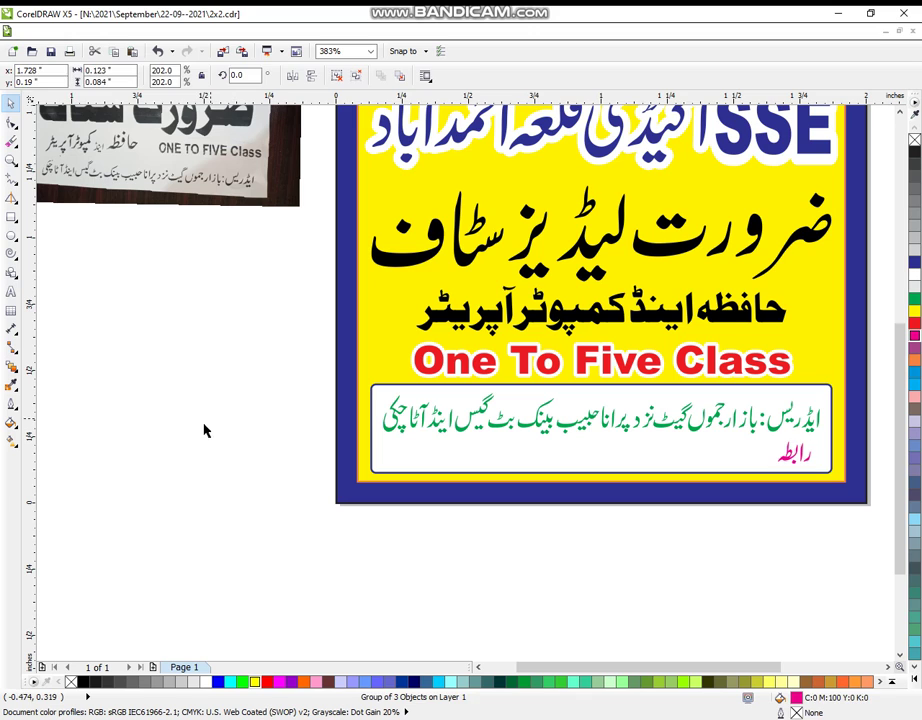
pyautogui.click(11, 159)
# - Start a new text line with the phone number's first digits, then shrink and move it lower
pyautogui.scroll(-2, 222, 290)
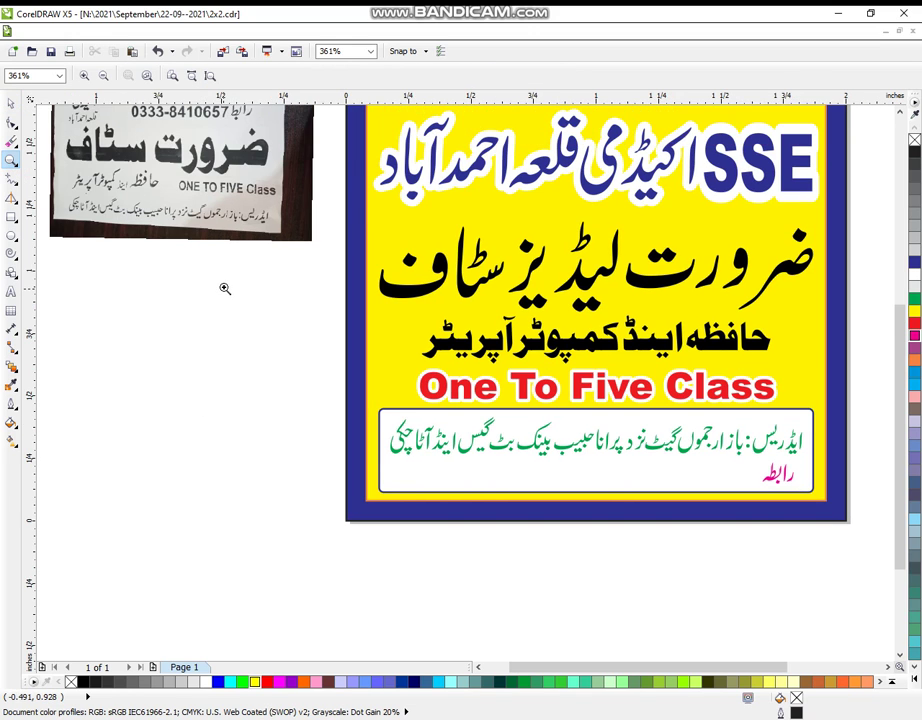
pyautogui.scroll(10, 211, 255)
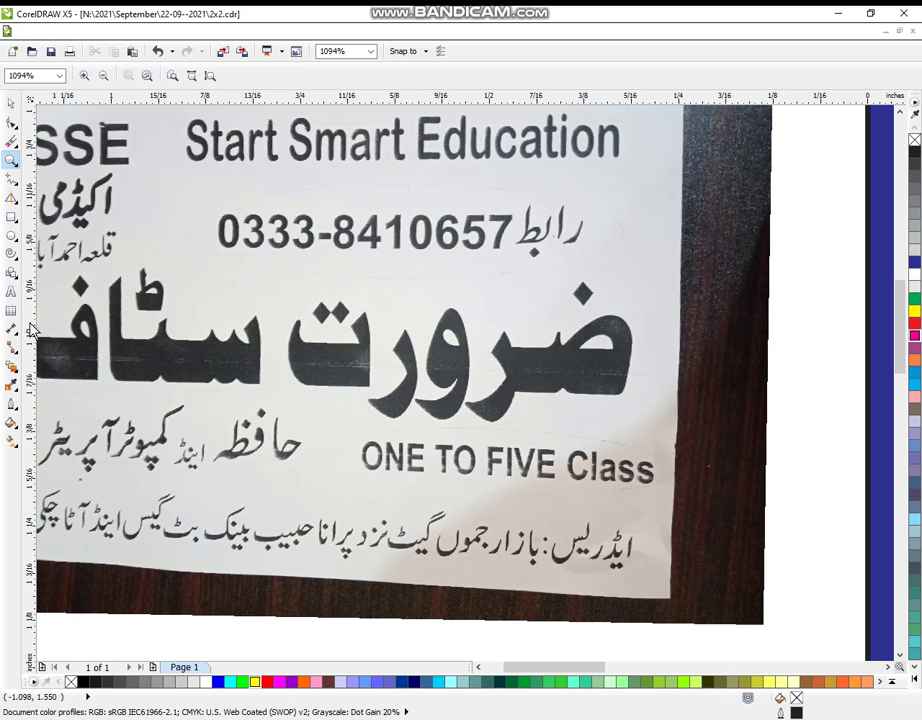
pyautogui.click(11, 291)
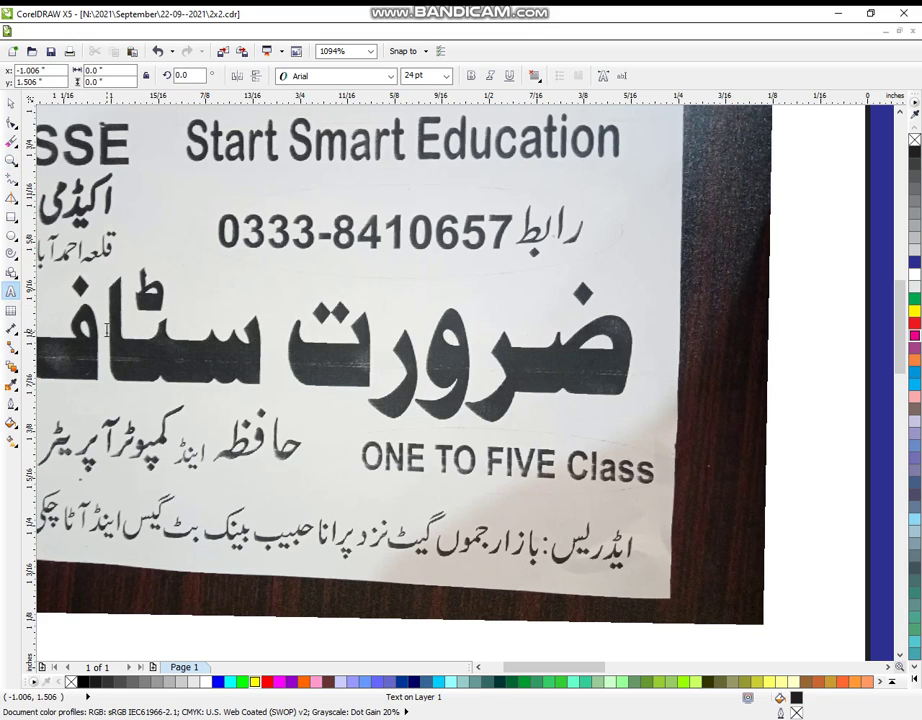
pyautogui.click(106, 330)
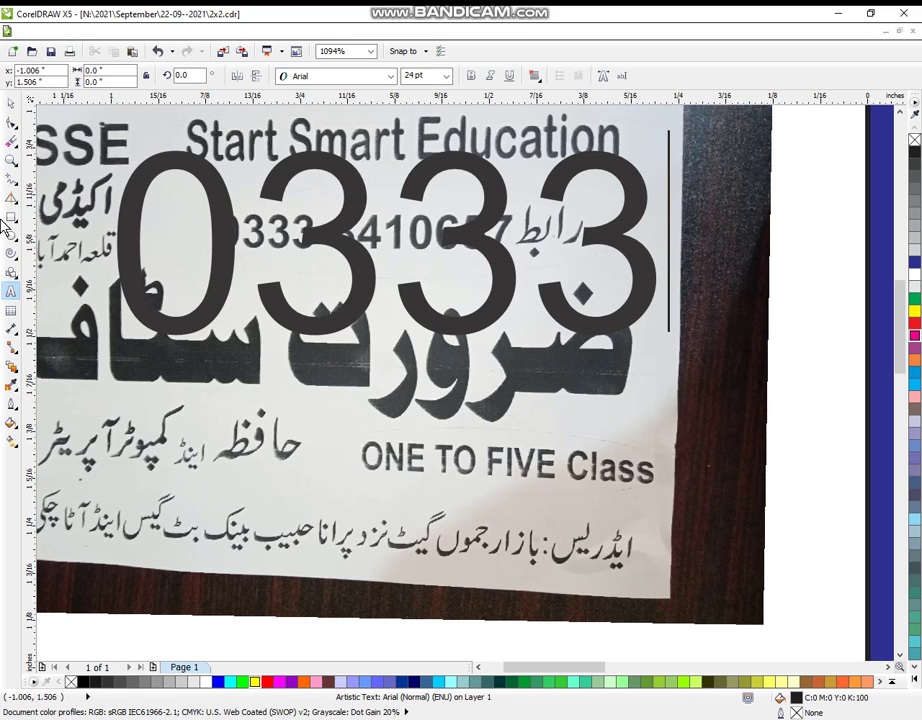
pyautogui.click(11, 102)
pyautogui.moveTo(104, 339); pyautogui.dragTo(488, 212)
pyautogui.moveTo(462, 256); pyautogui.dragTo(158, 365)
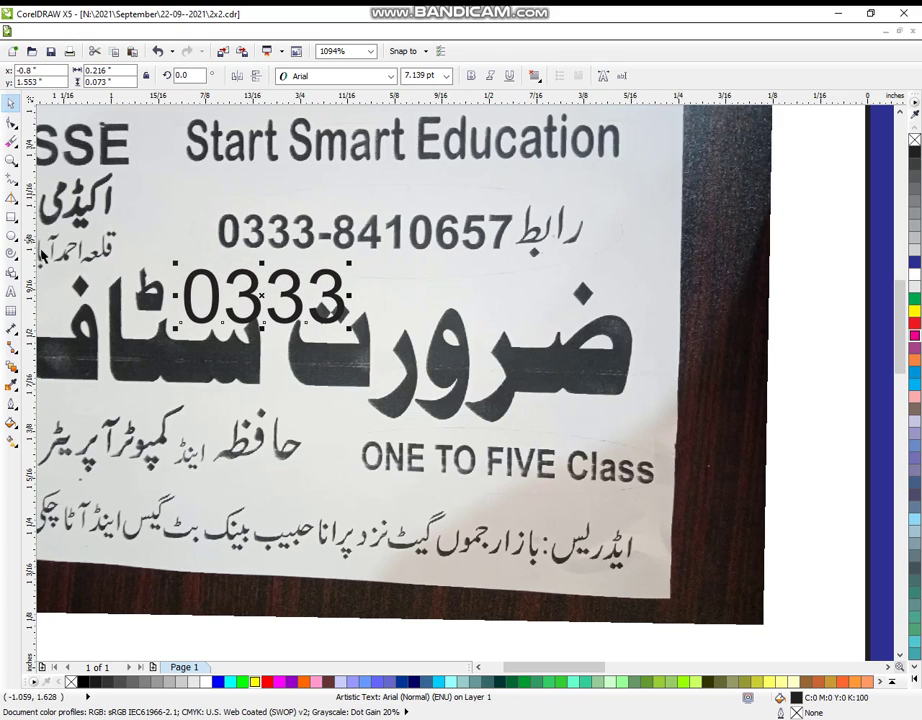
# - Finish typing the contact phone number and set it in Arial Black
pyautogui.click(11, 291)
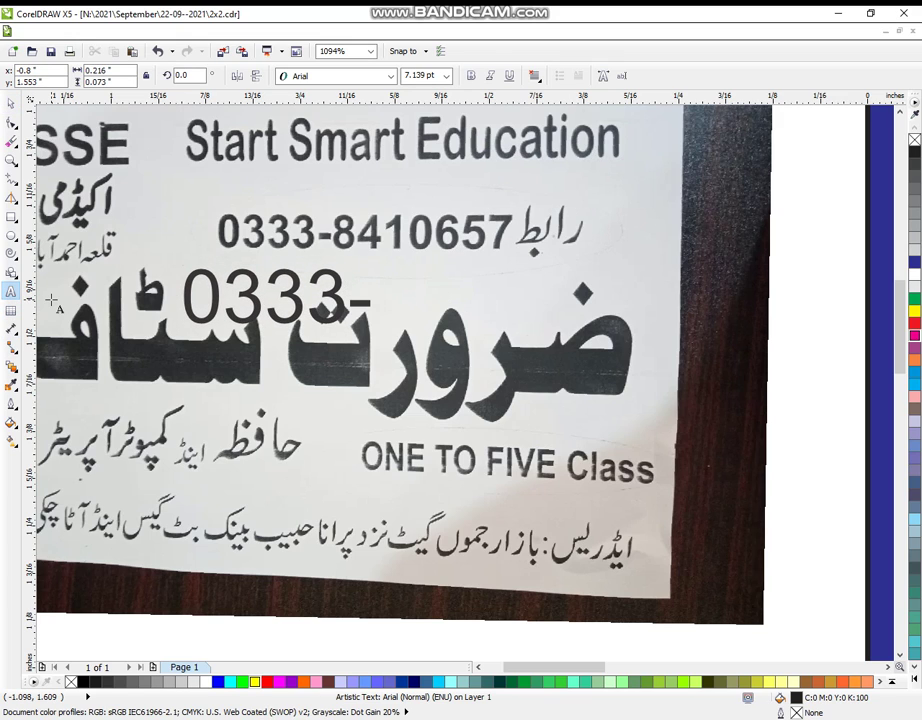
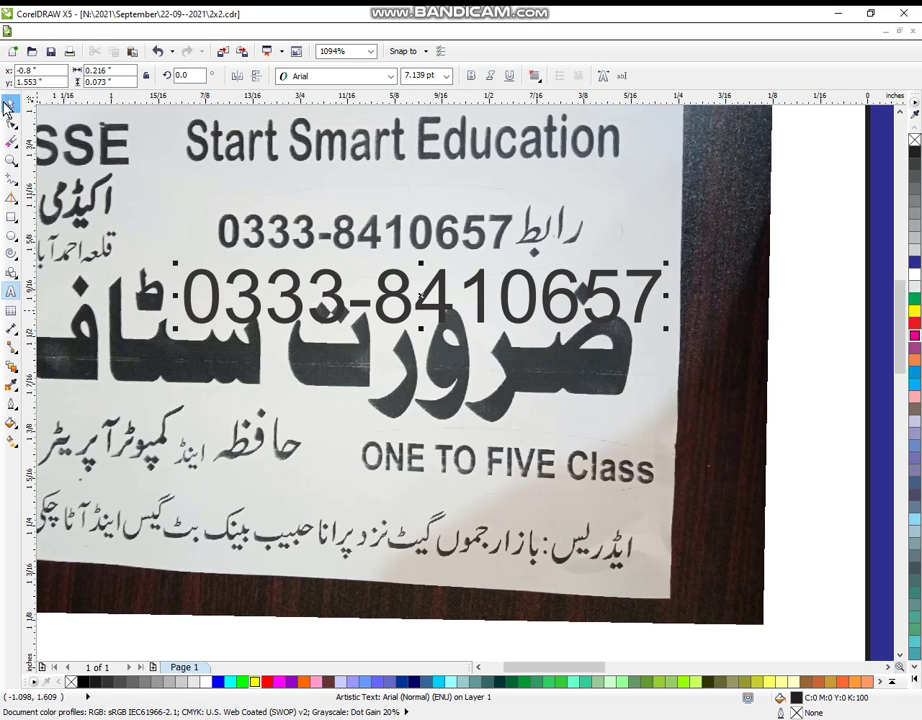
pyautogui.click(390, 76)
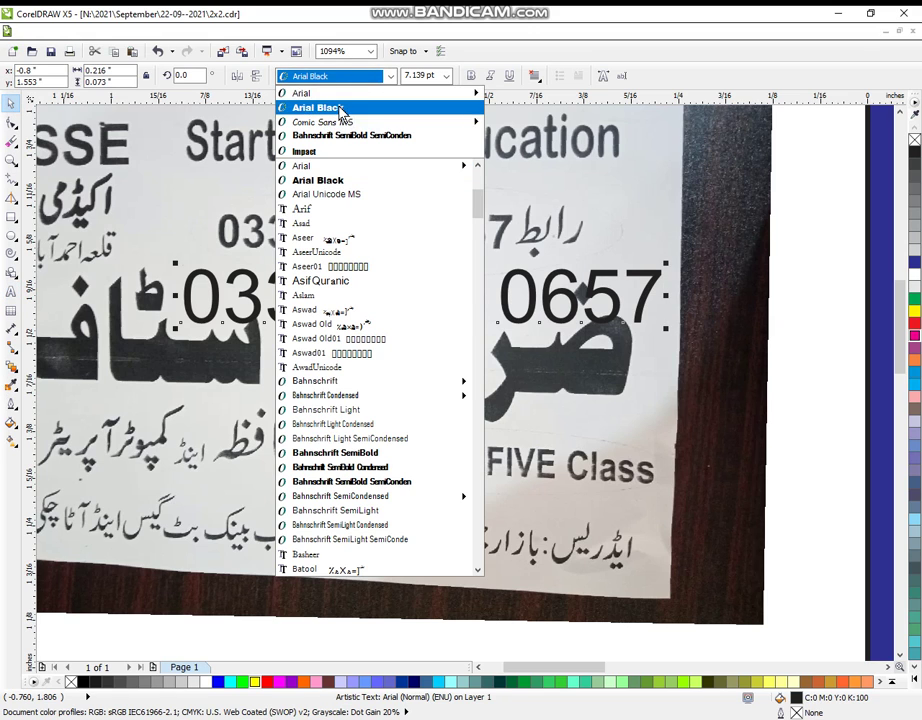
pyautogui.click(341, 110)
pyautogui.moveTo(370, 305); pyautogui.dragTo(536, 430)
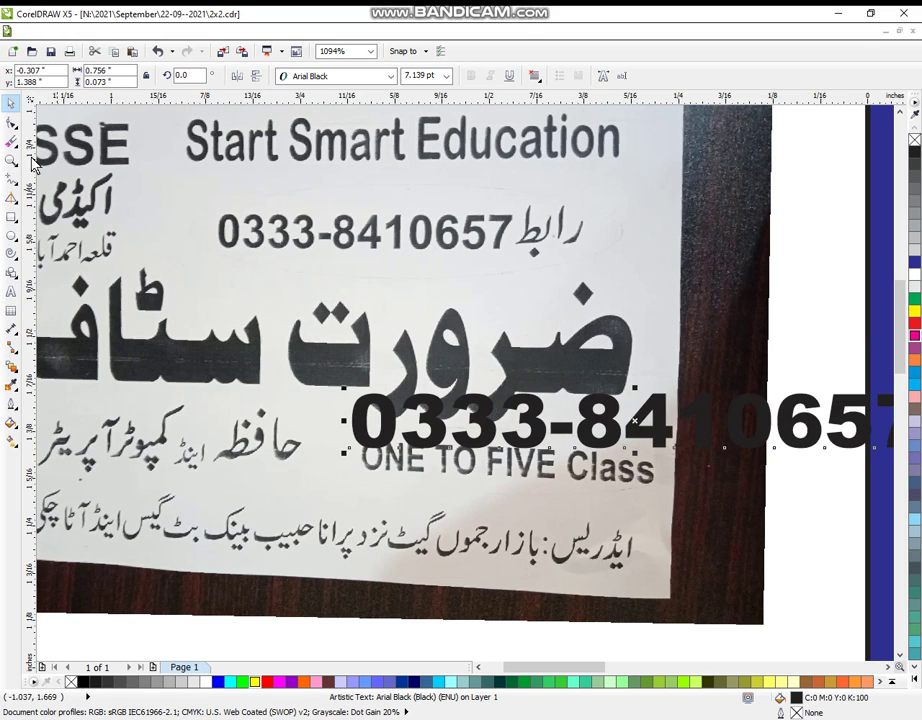
# - Move the phone number into the white address box with the رابطہ label beside it
pyautogui.press('F4')
pyautogui.press('F3')
pyautogui.moveTo(380, 340); pyautogui.dragTo(745, 589)
pyautogui.moveTo(175, 177); pyautogui.dragTo(776, 574)
pyautogui.click(12, 104)
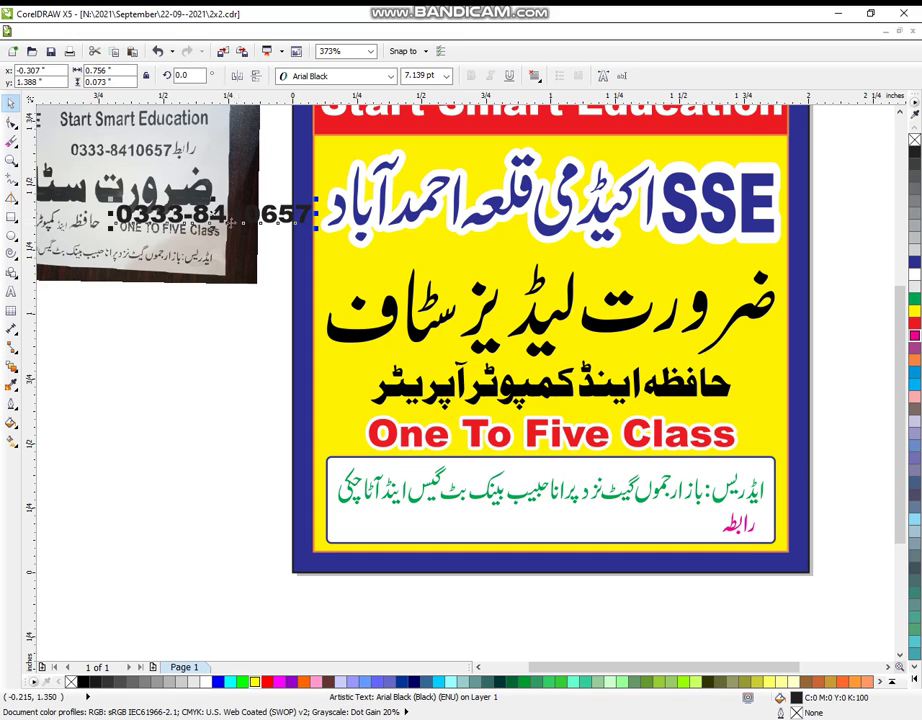
pyautogui.moveTo(230, 218); pyautogui.dragTo(575, 527)
pyautogui.moveTo(737, 537); pyautogui.dragTo(641, 543)
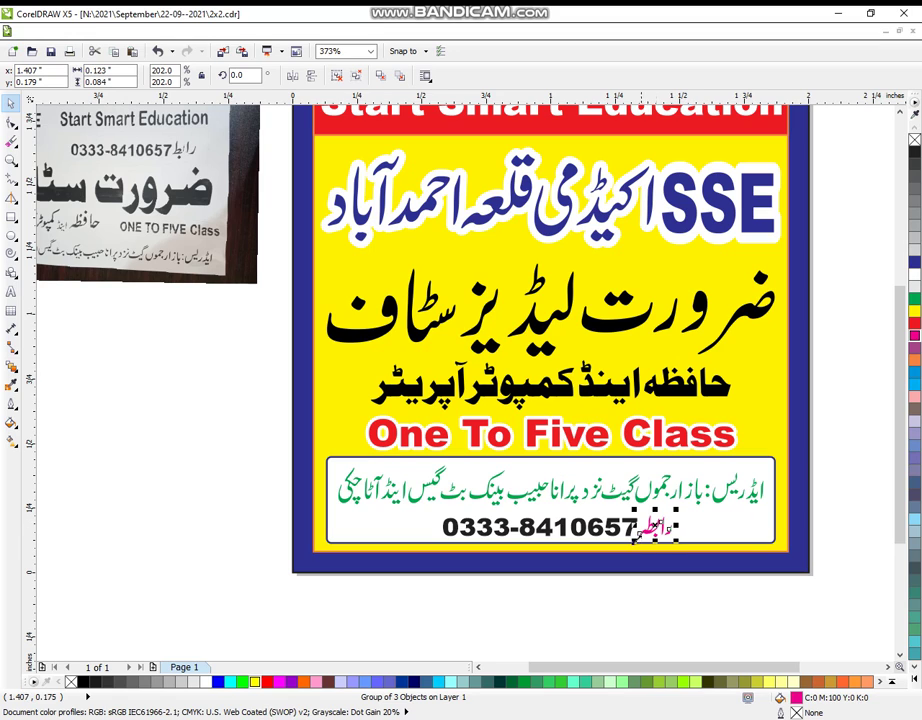